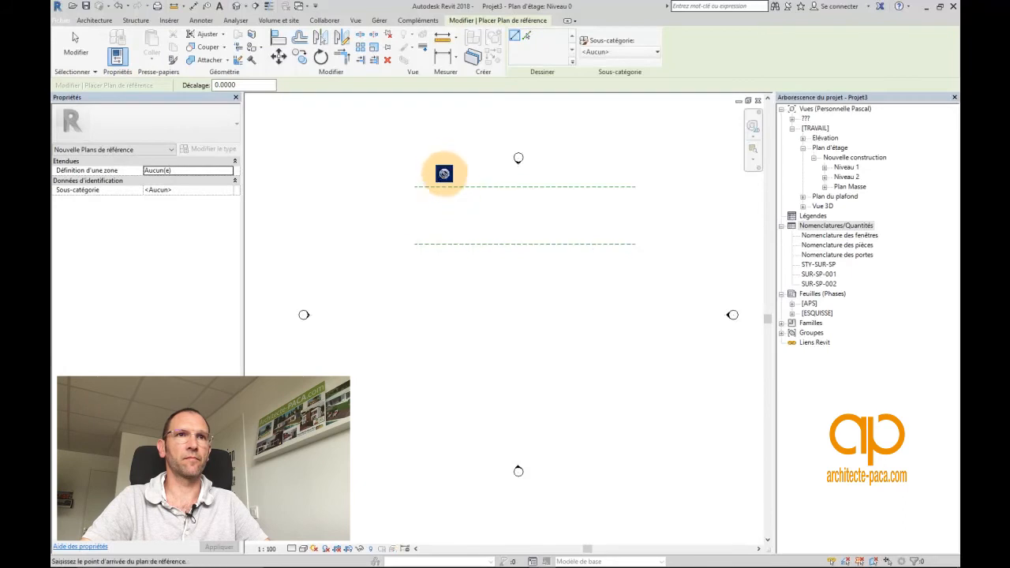
Draw two vertical reference planes crossing both existing horizontal reference planes.
left_click(445, 272)
left_click(576, 172)
left_click(575, 266)
key("Escape")
key("Escape")
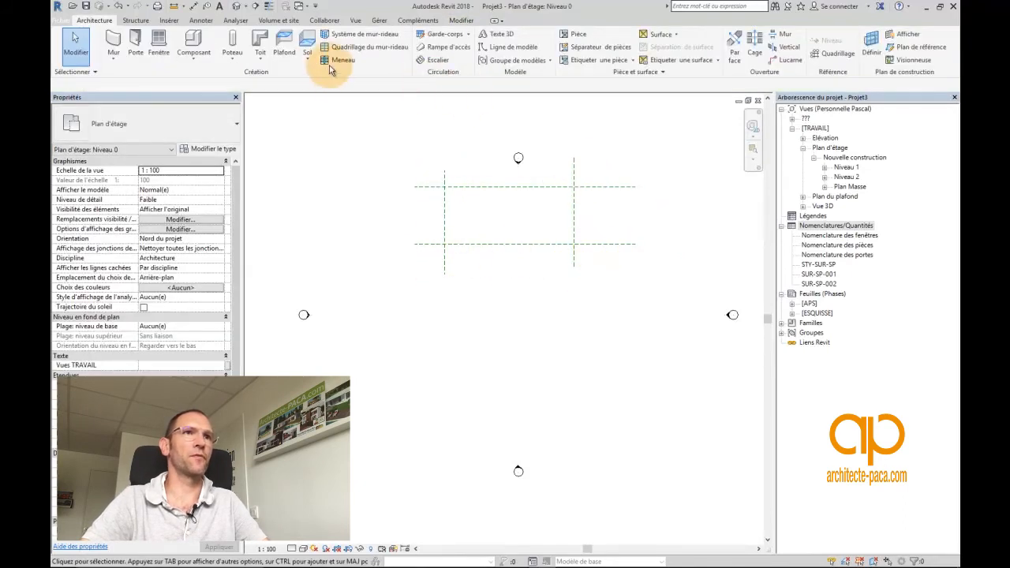
Add aligned dimensions between the two vertical reference planes and between the two horizontal reference planes.
left_click(194, 6)
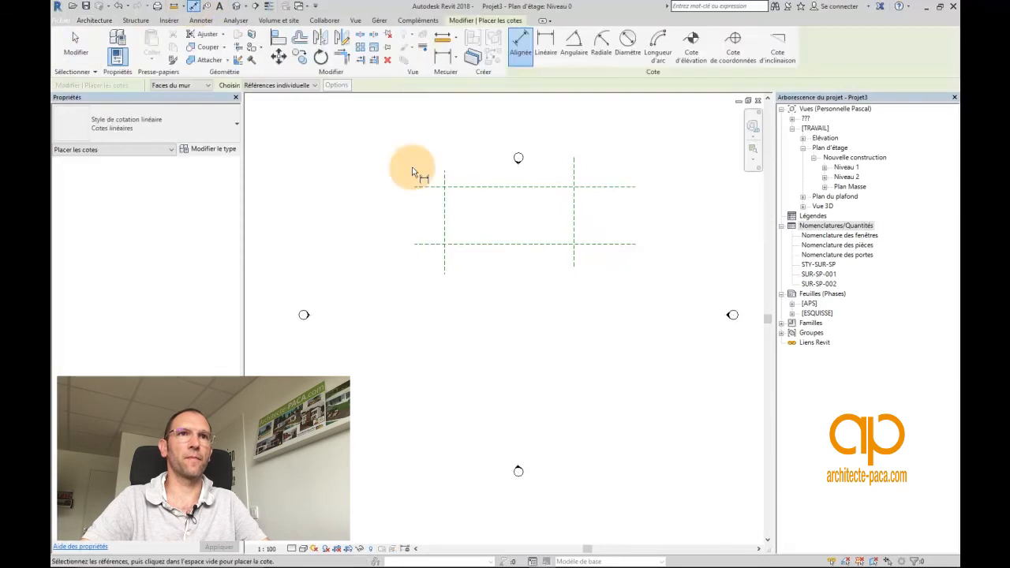
left_click(446, 177)
left_click(582, 184)
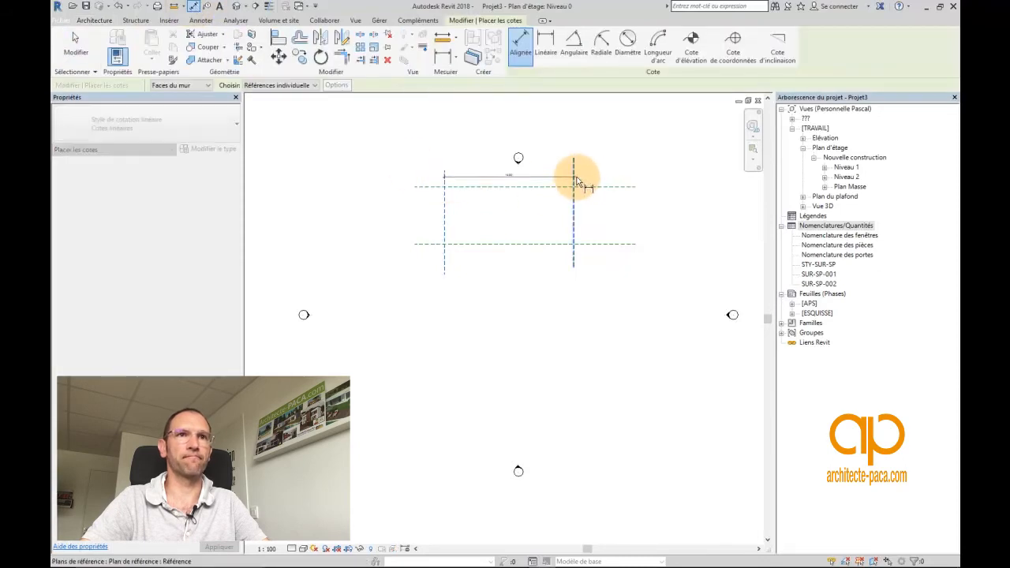
left_click(550, 172)
left_click(600, 191)
left_click(598, 242)
left_click(605, 223)
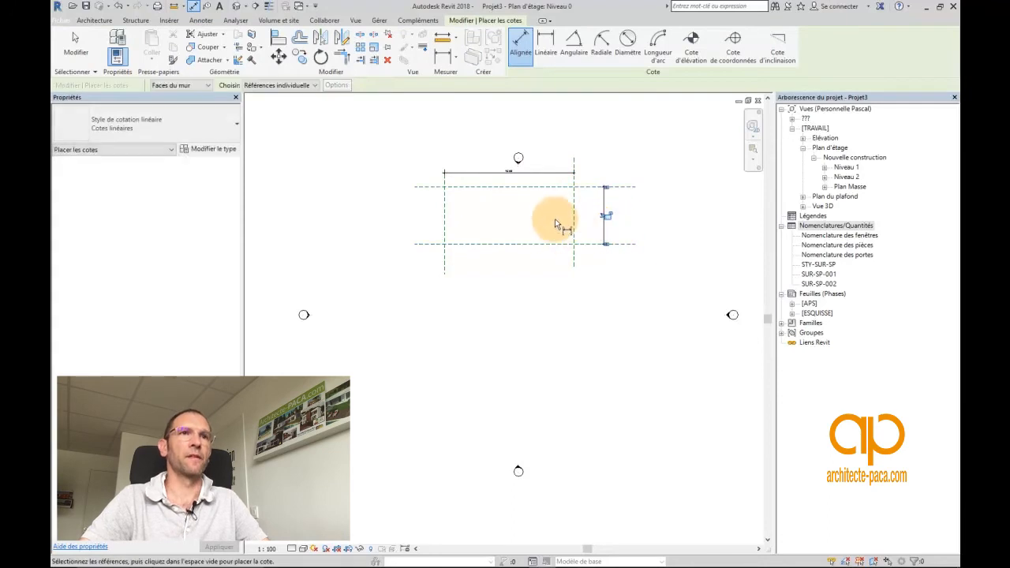
key("Escape")
key("Escape")
Draw a rectangle of Générique - Ext. 200 mm walls about 32 m by 15 m below the reference planes.
scroll(491, 211, "up", 1)
scroll(490, 215, "up", 1)
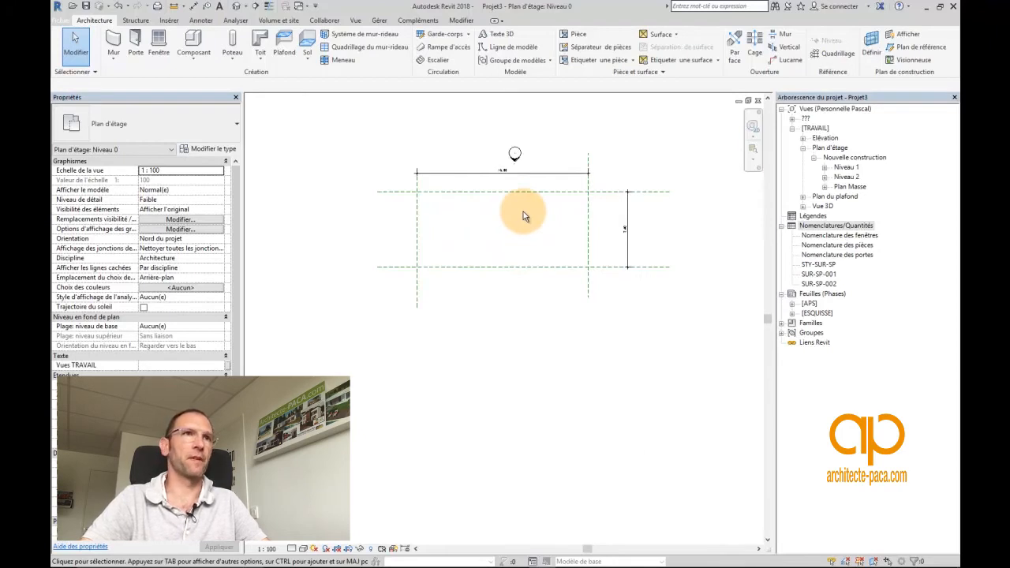
scroll(505, 323, "down", 2)
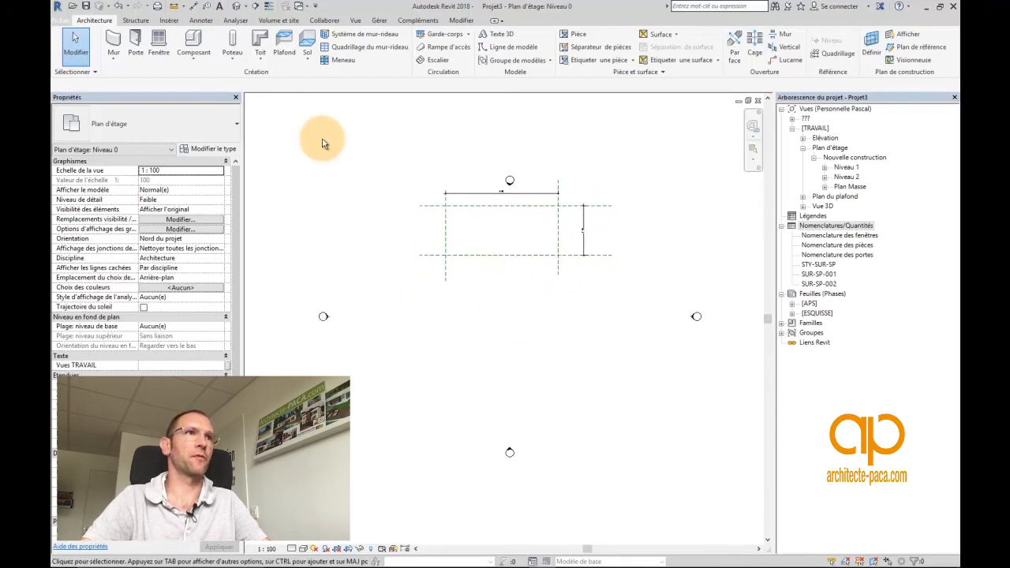
left_click(112, 41)
left_click(527, 35)
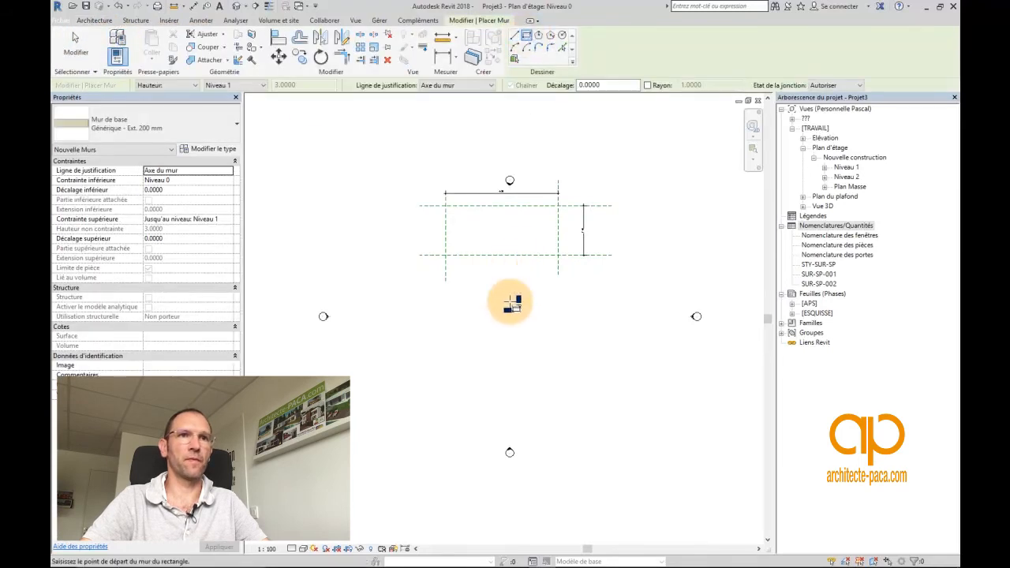
left_click(410, 304)
left_click(625, 405)
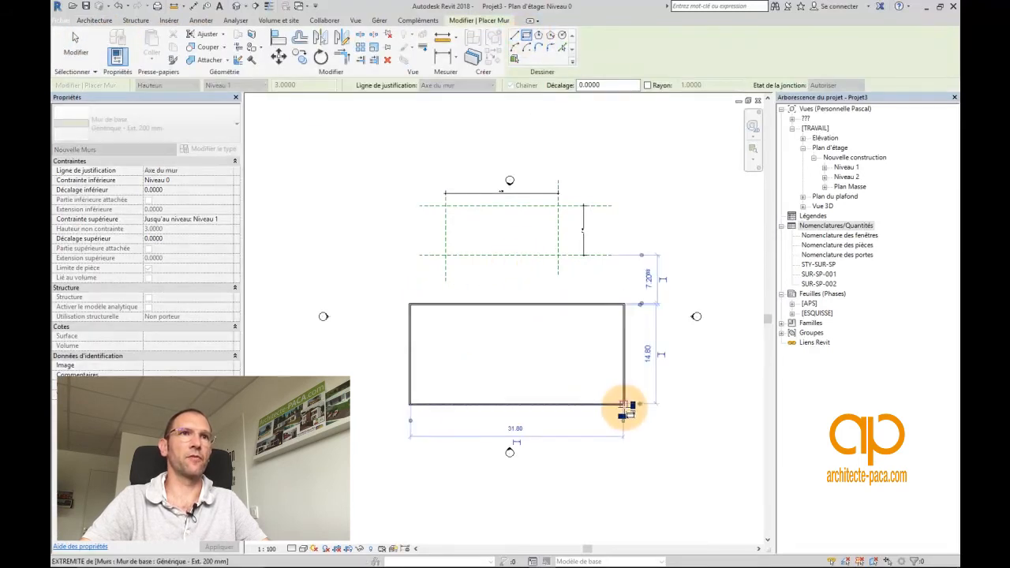
key("Escape")
Draw two vertical partition walls of the same type across the rectangle, dividing it into three rooms.
left_click(478, 305)
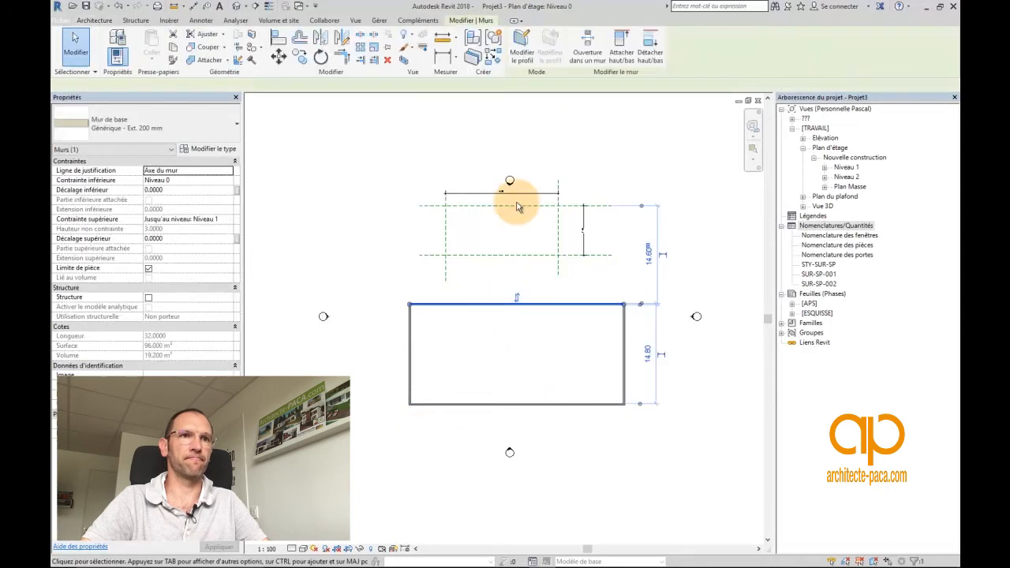
left_click(496, 61)
left_click(470, 304)
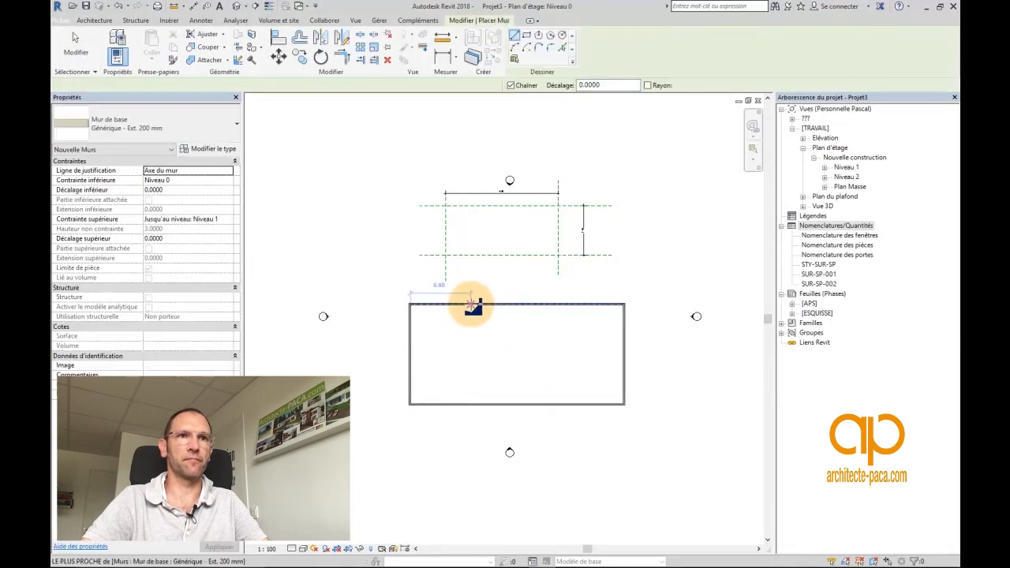
left_click(469, 404)
left_click(550, 304)
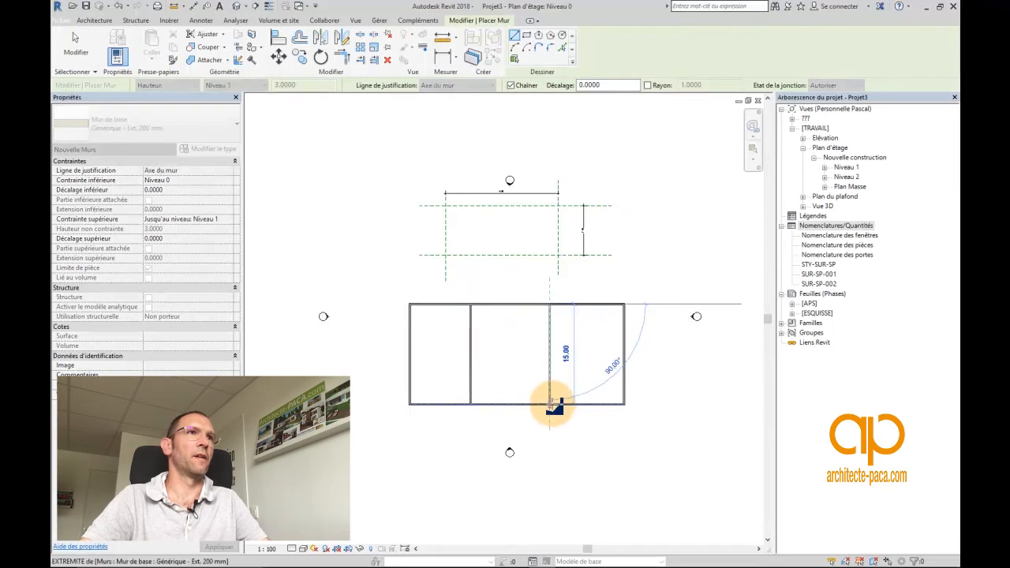
left_click(550, 404)
key("Escape")
key("Escape")
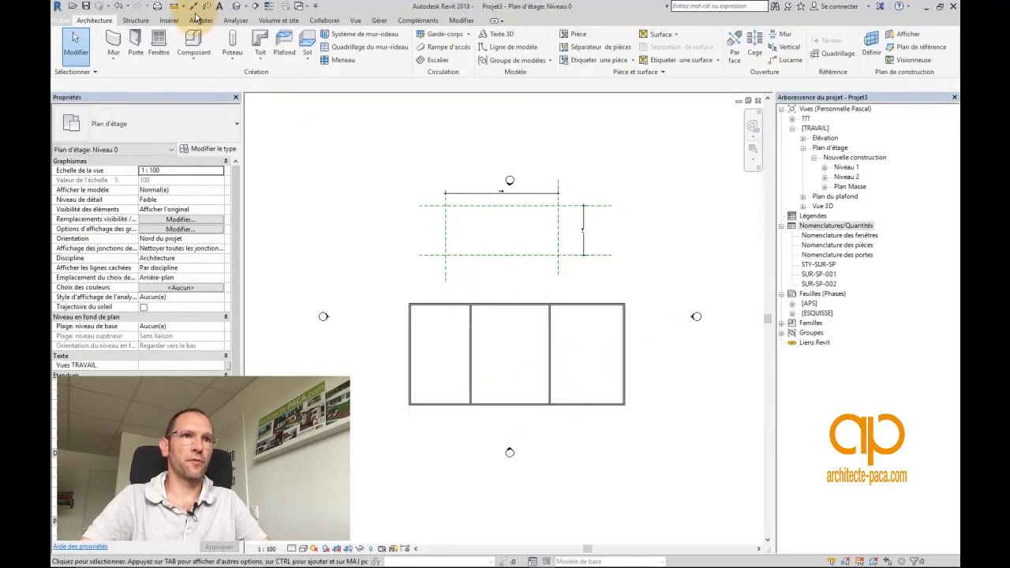
Add aligned dimensions across the widths of the three rooms, from wall face to wall face.
left_click(194, 8)
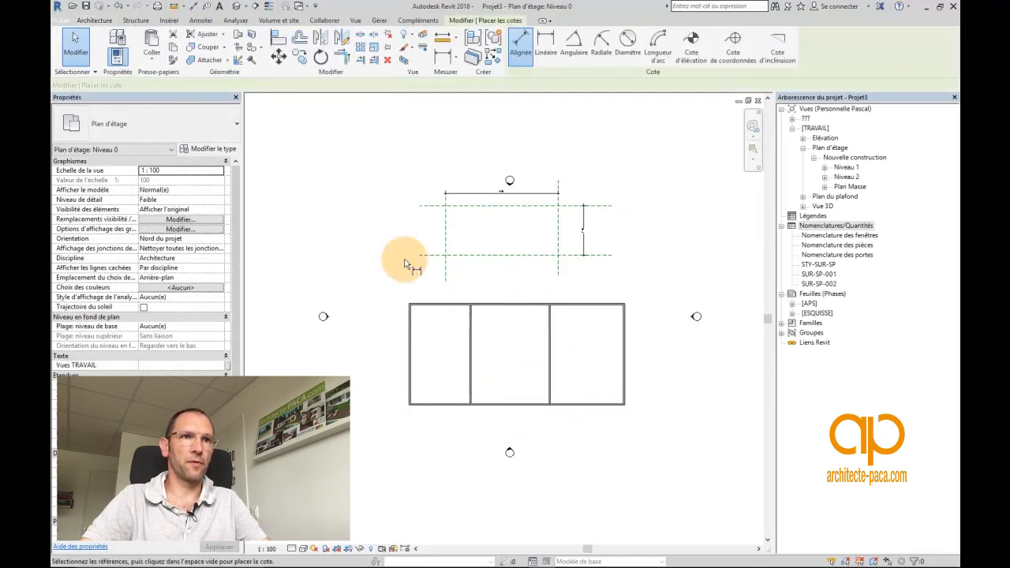
left_click(412, 336)
scroll(465, 345, "up", 2)
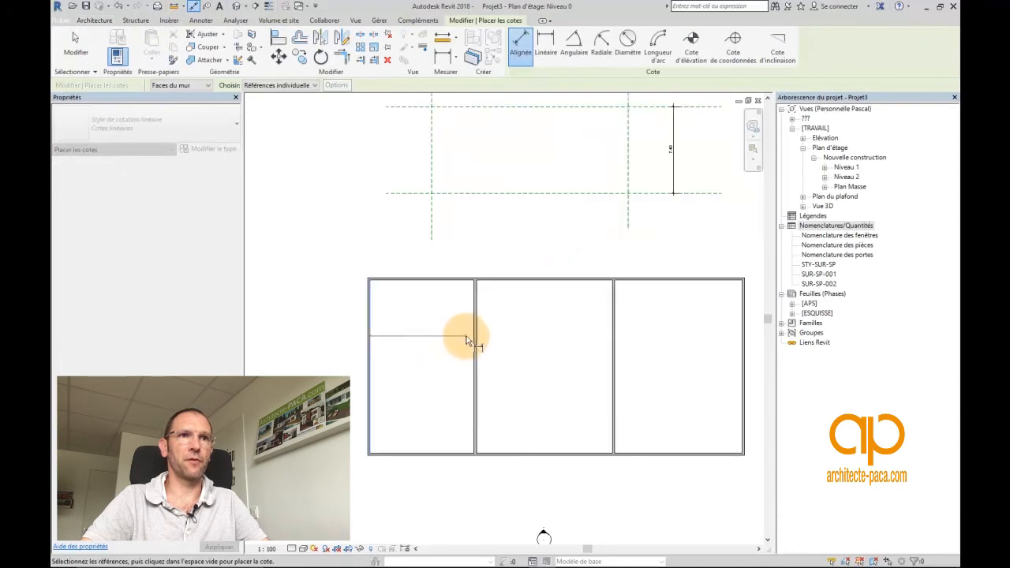
left_click(476, 332)
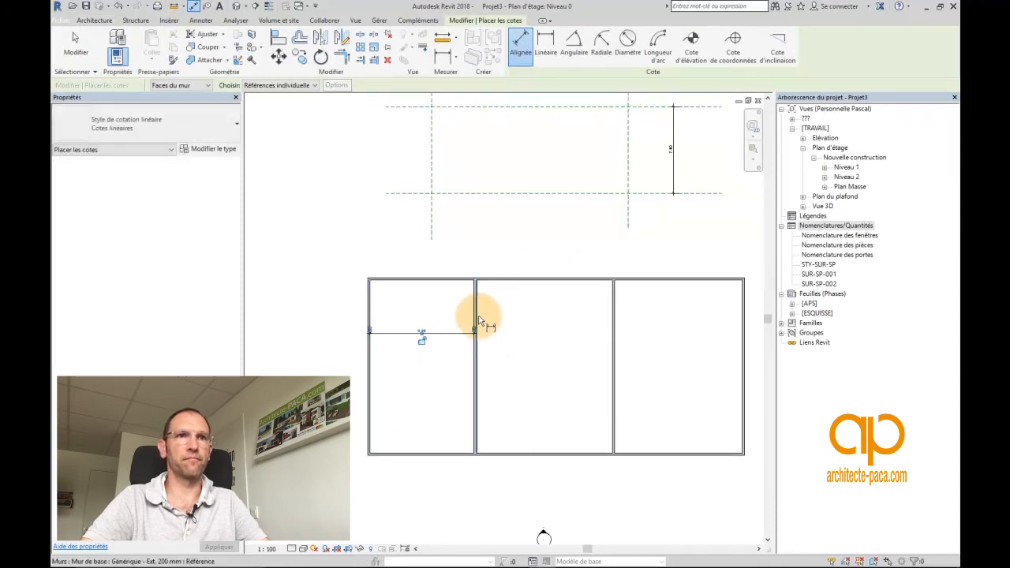
left_click(611, 331)
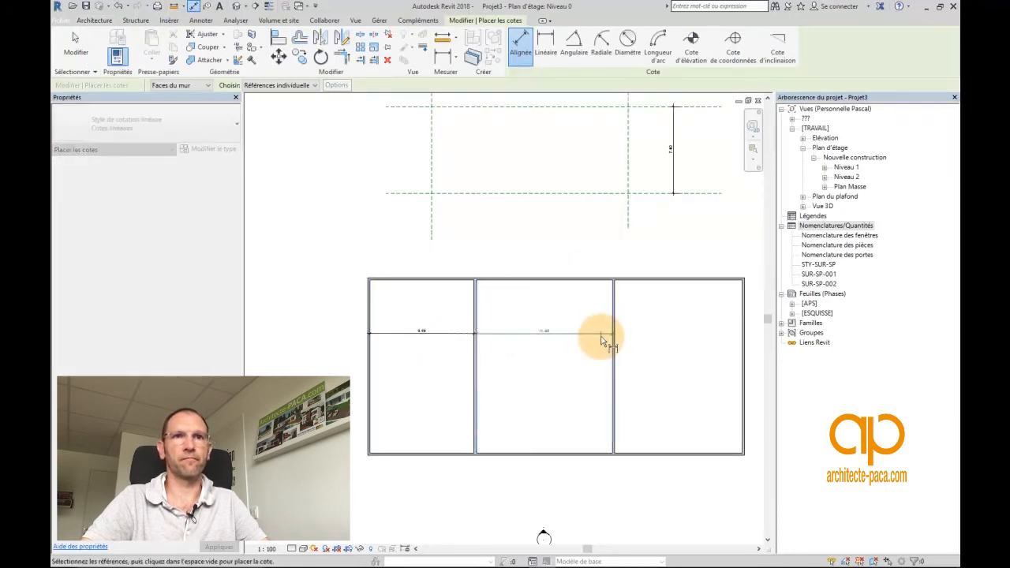
left_click(669, 337)
left_click(618, 317)
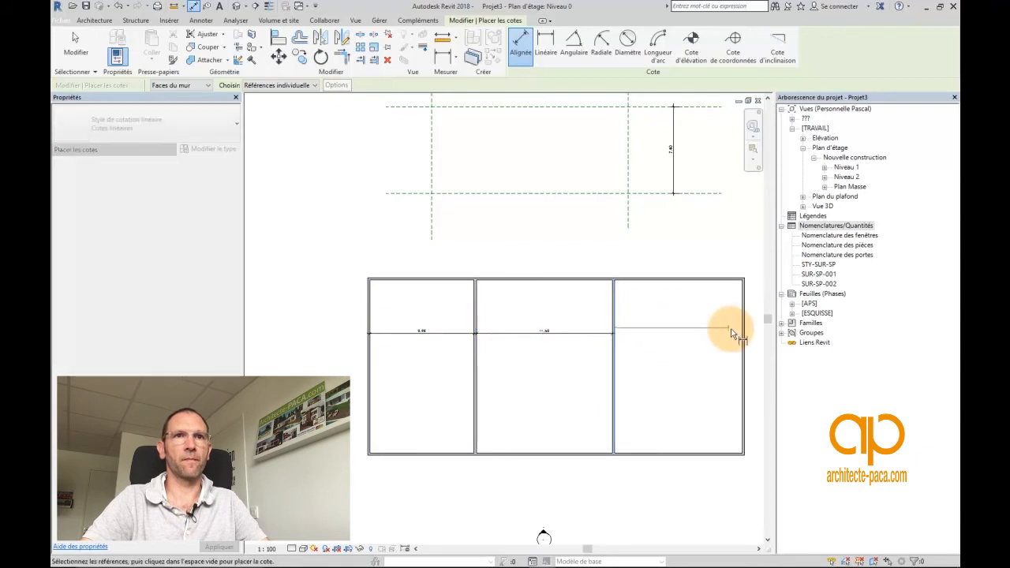
left_click(743, 333)
left_click(712, 333)
Dimension the depth of the easternmost room between its upper and lower walls.
left_click(714, 281)
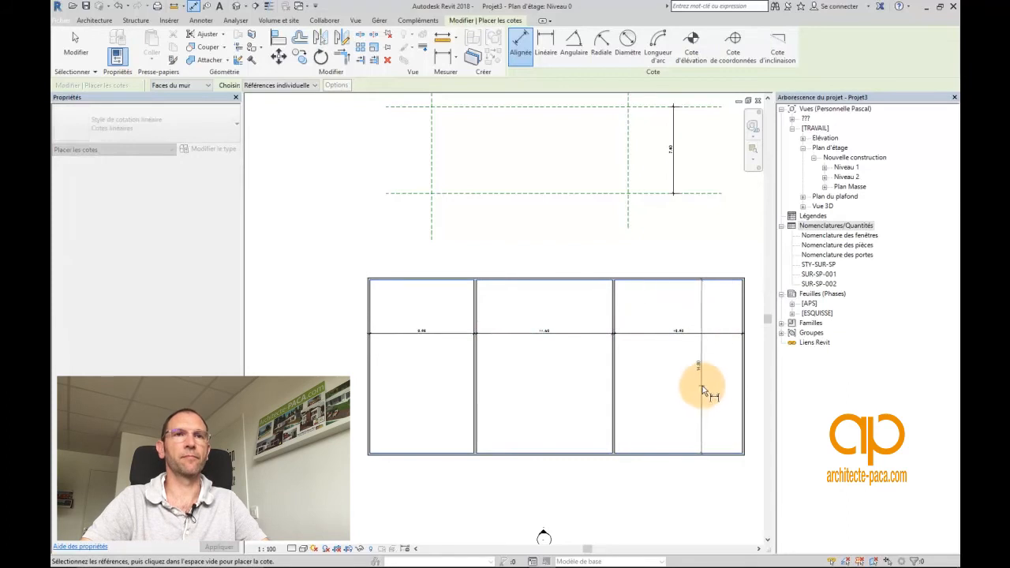
left_click(718, 388)
middle_click_drag(695, 406, 640, 361)
scroll(622, 354, "down", 1)
key("Escape")
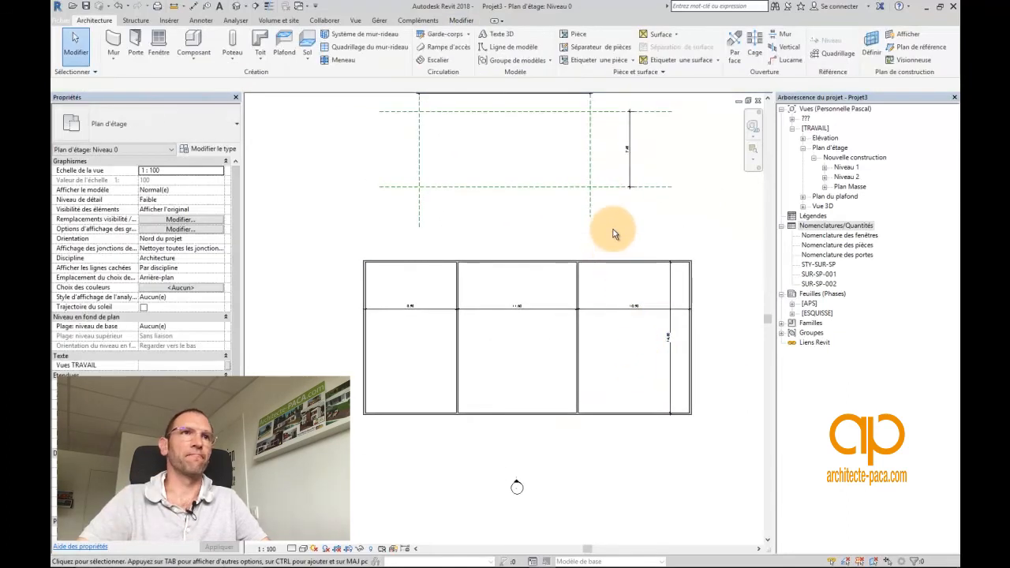
middle_click_drag(612, 229, 632, 259)
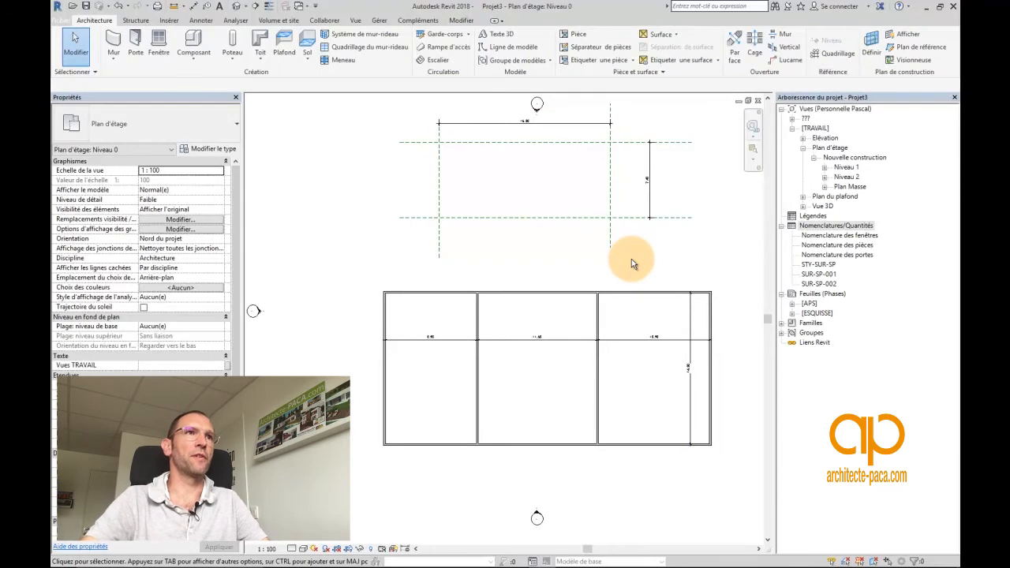
Create a global length parameter named Longueur with a value of 5.
left_click(461, 20)
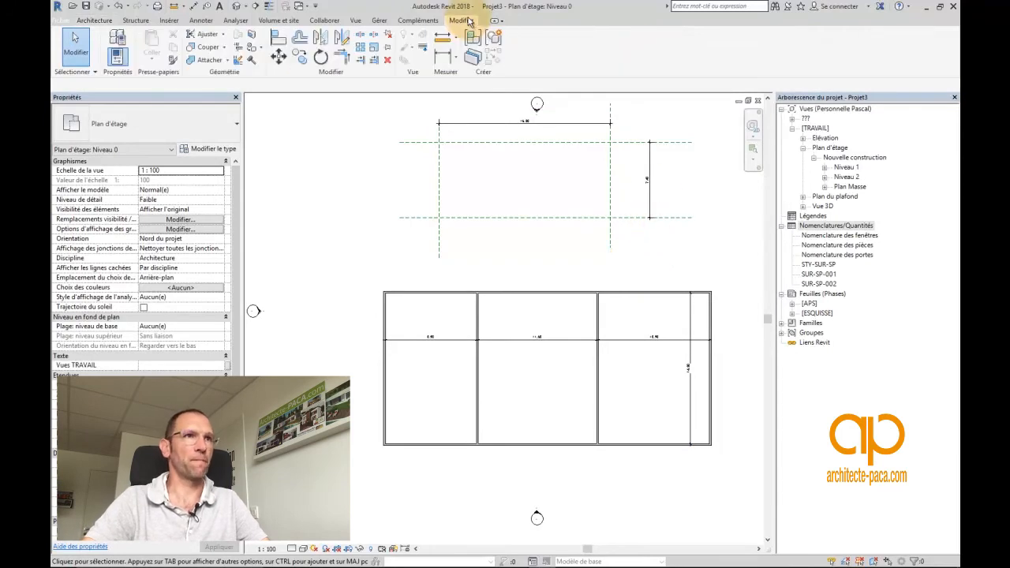
left_click(379, 20)
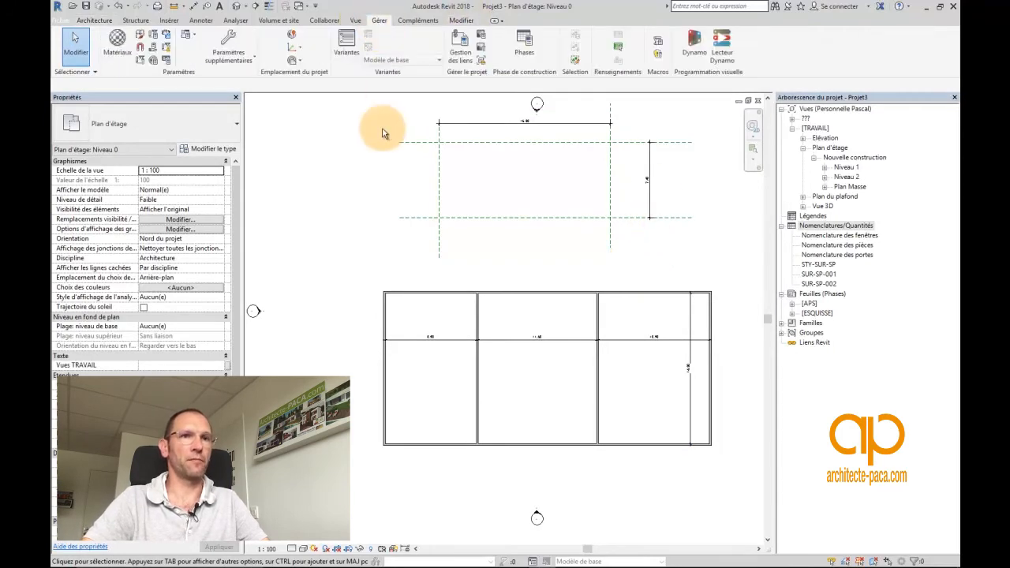
left_click(154, 63)
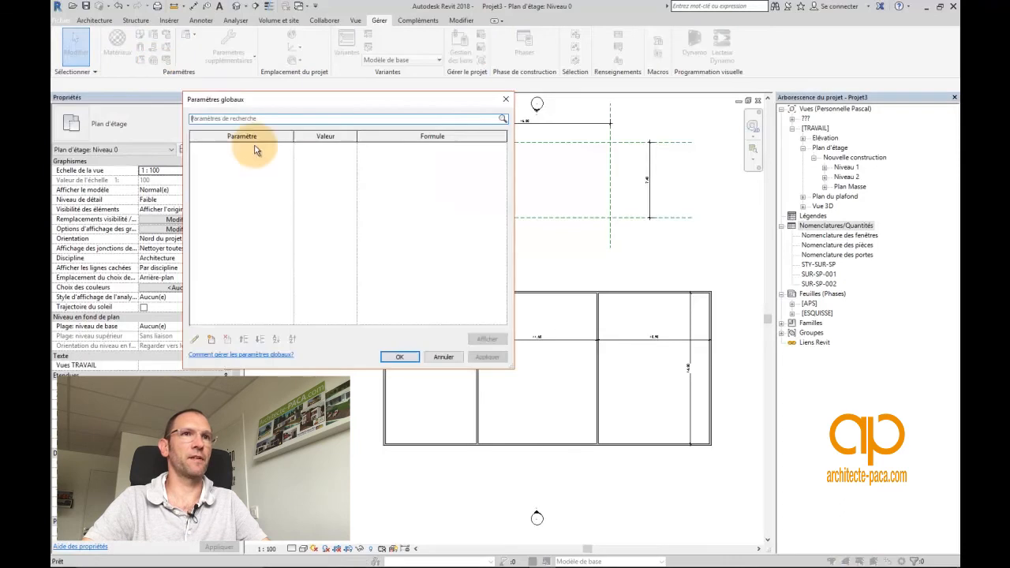
left_click_drag(322, 103, 268, 77)
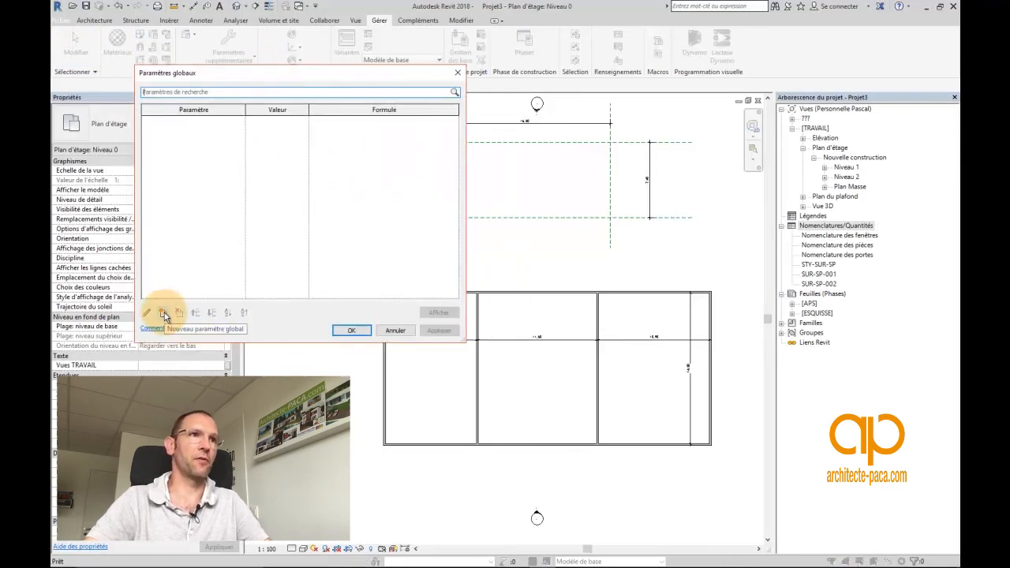
left_click(163, 314)
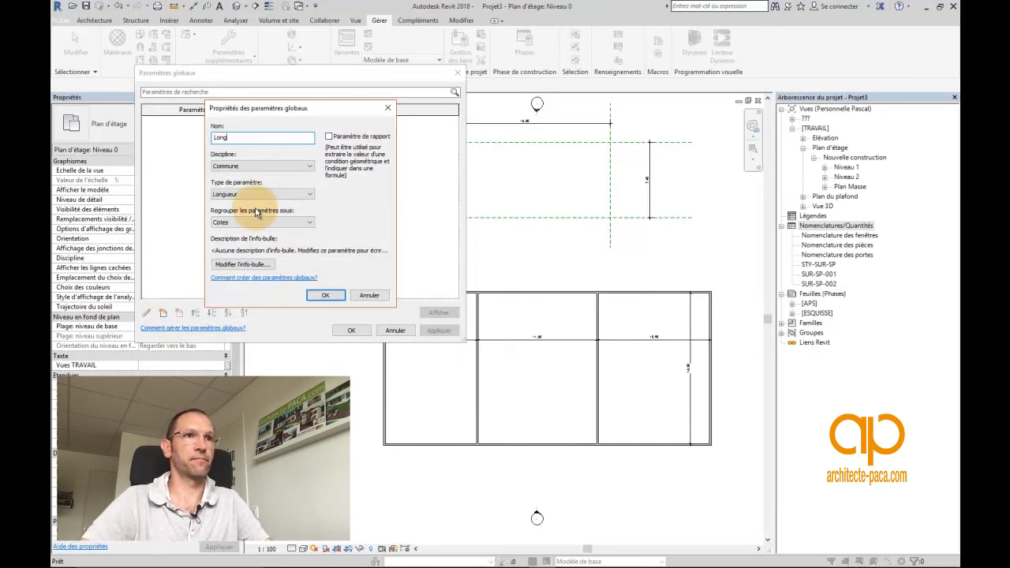
type("Longueur")
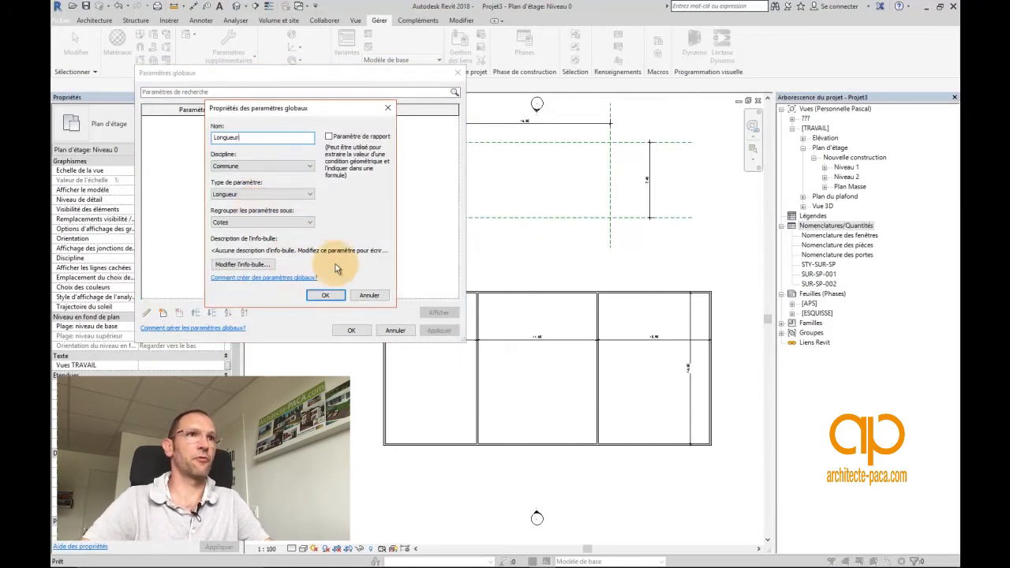
left_click(325, 295)
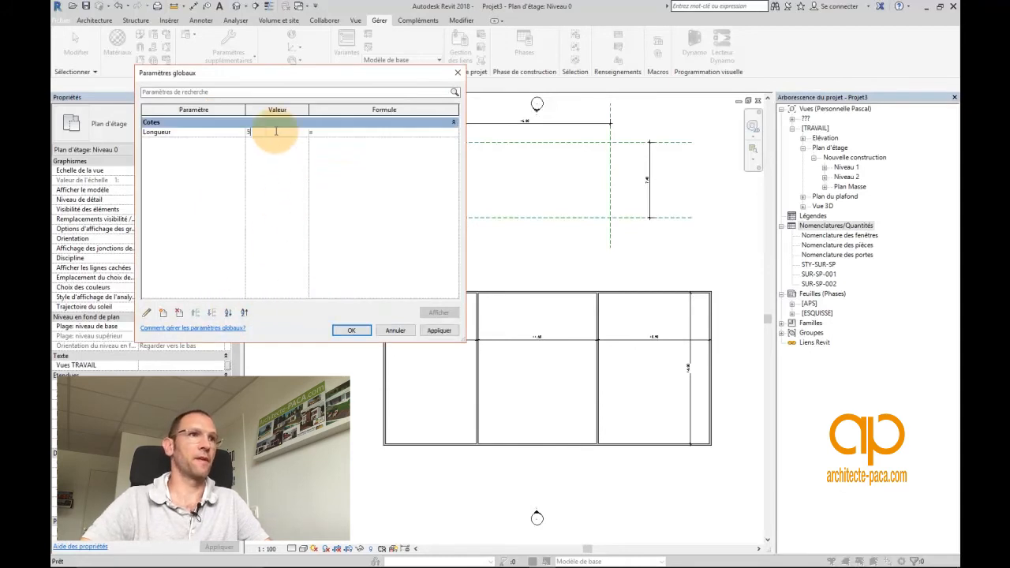
type("0000")
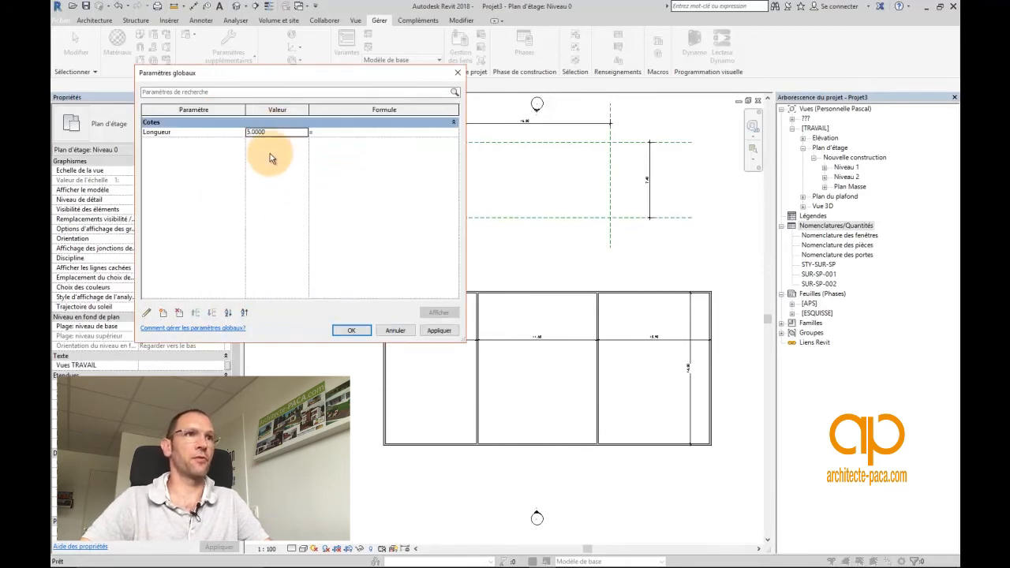
Create a global length parameter named Largeur with a value of 8.
left_click(163, 313)
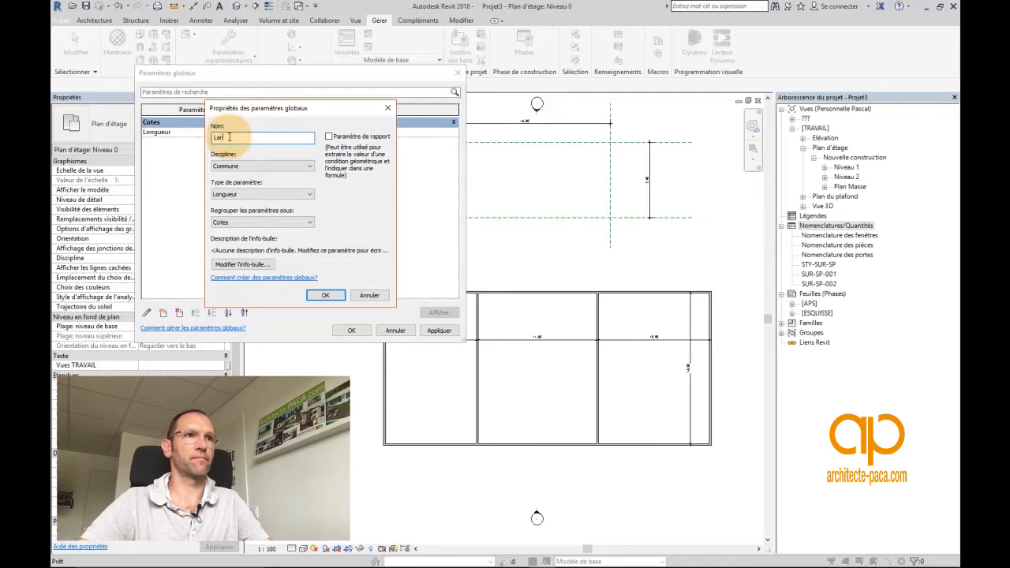
left_click(326, 295)
double_click(273, 144)
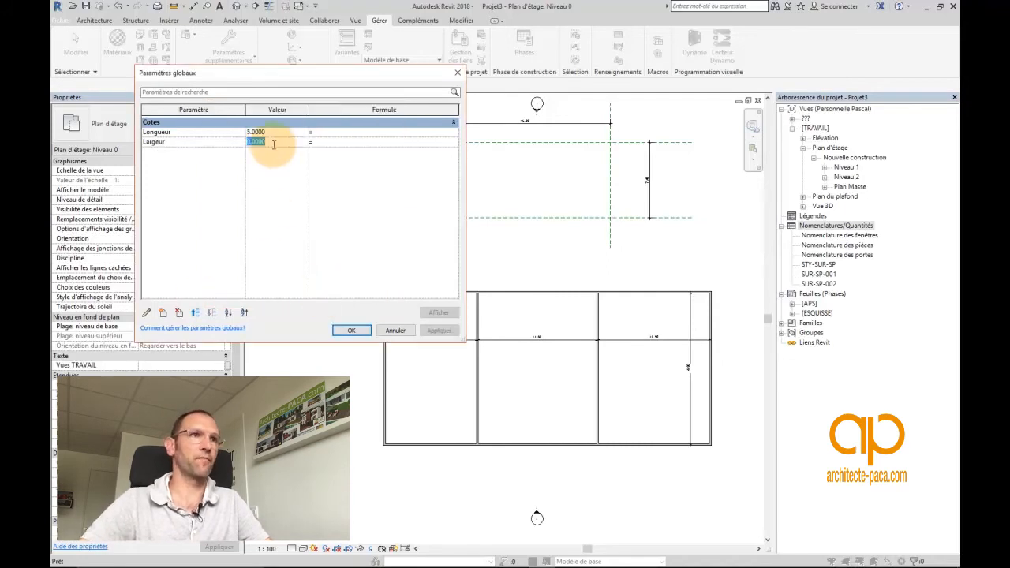
left_click(301, 176)
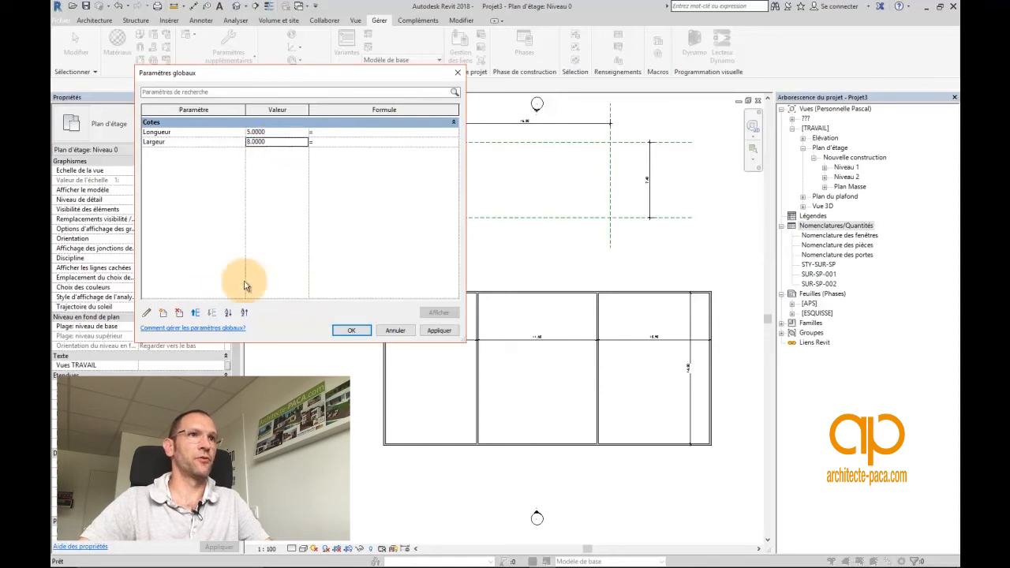
Create a global parameter named Surface Salle of type Surface and set its value to 40 m².
left_click(164, 314)
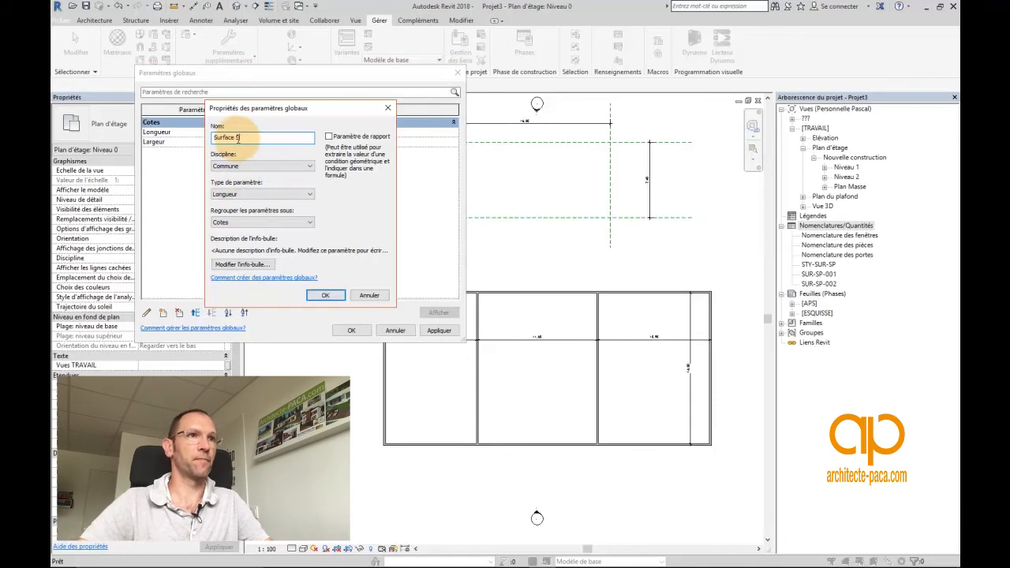
left_click(253, 195)
left_click(237, 232)
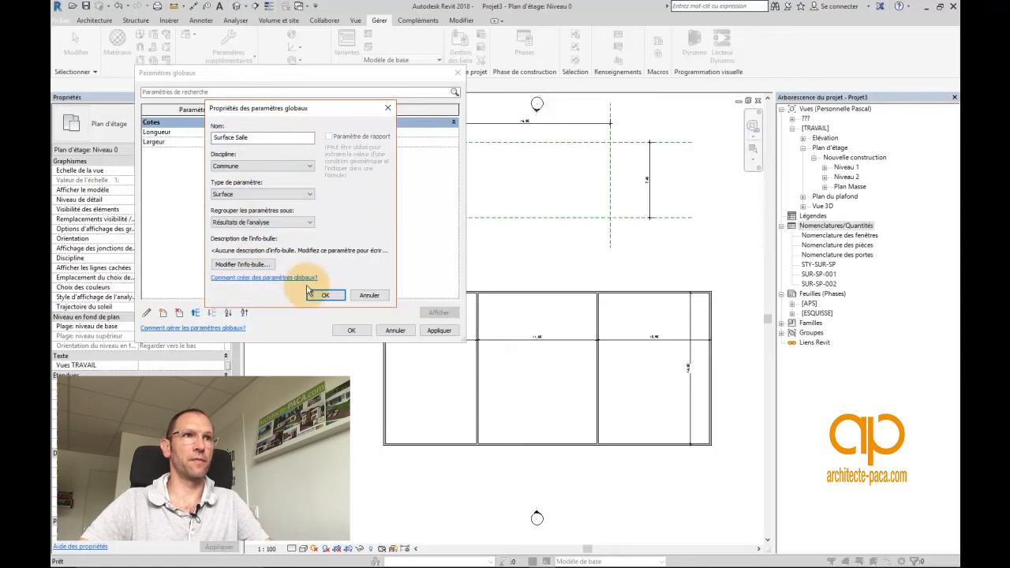
left_click(326, 295)
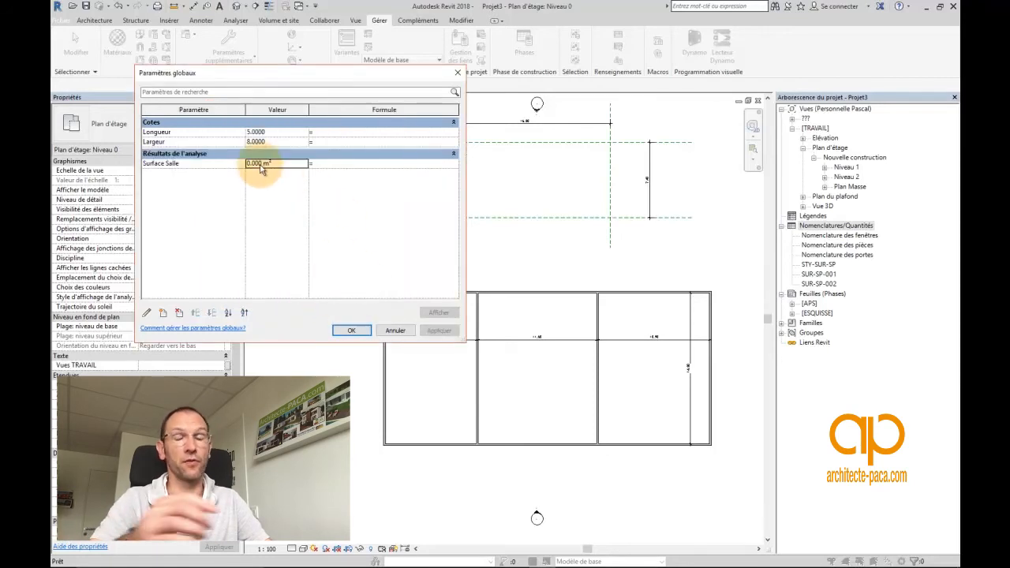
left_click_drag(262, 164, 242, 167)
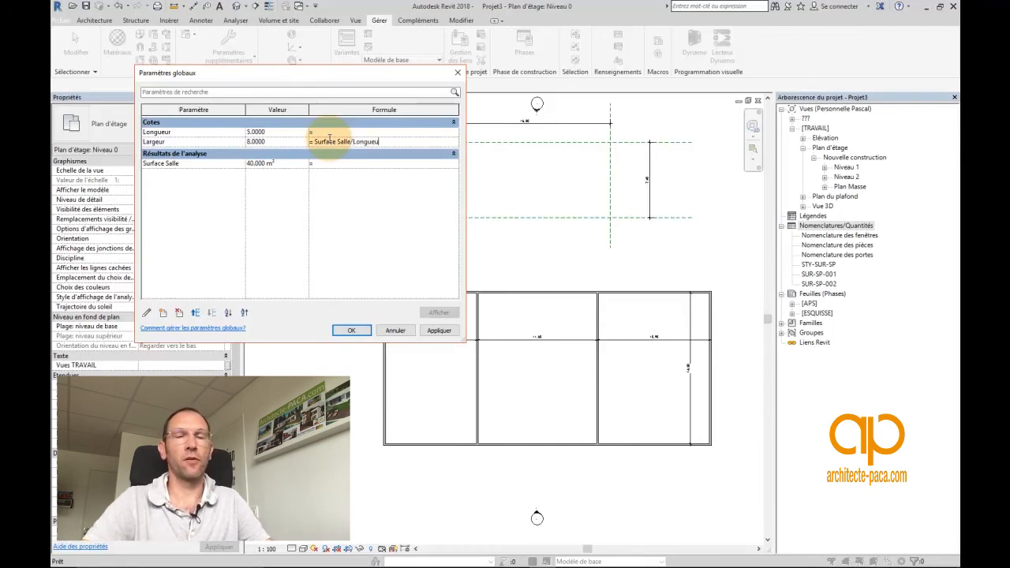
Give the Largeur parameter the formula Surface Salle / Longueur and make Longueur a reporting parameter.
left_click(330, 141)
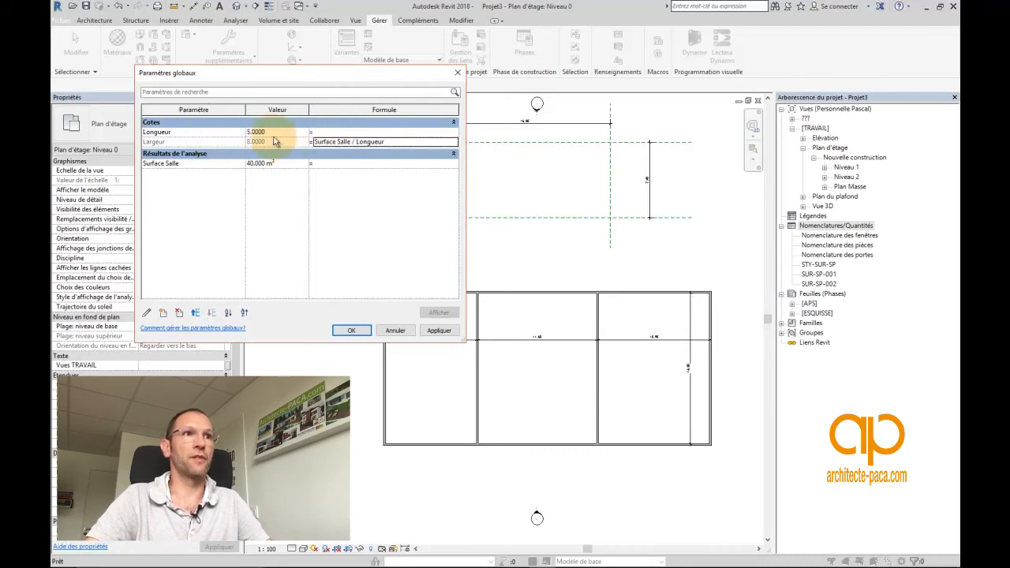
left_click(210, 133)
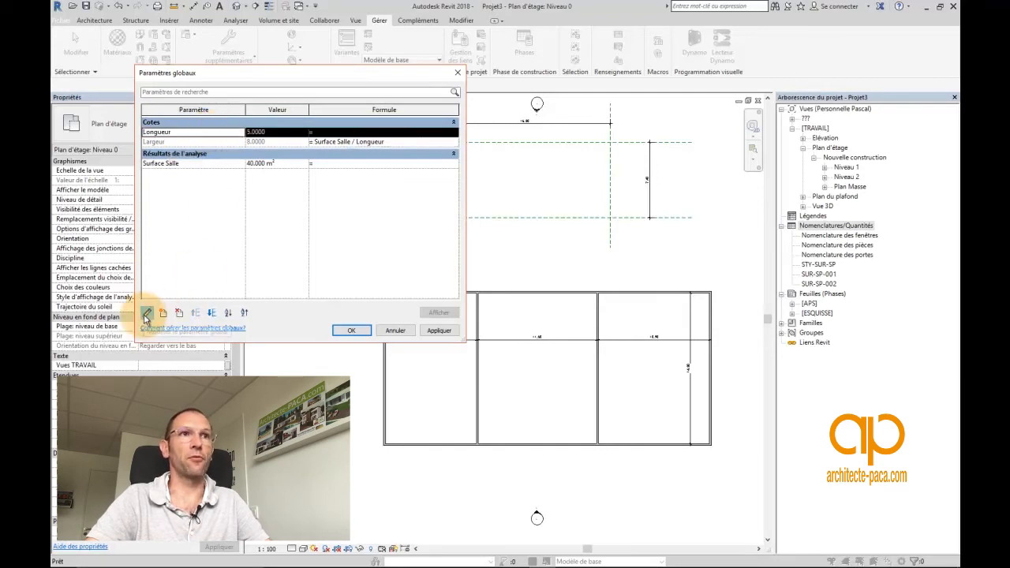
left_click(145, 315)
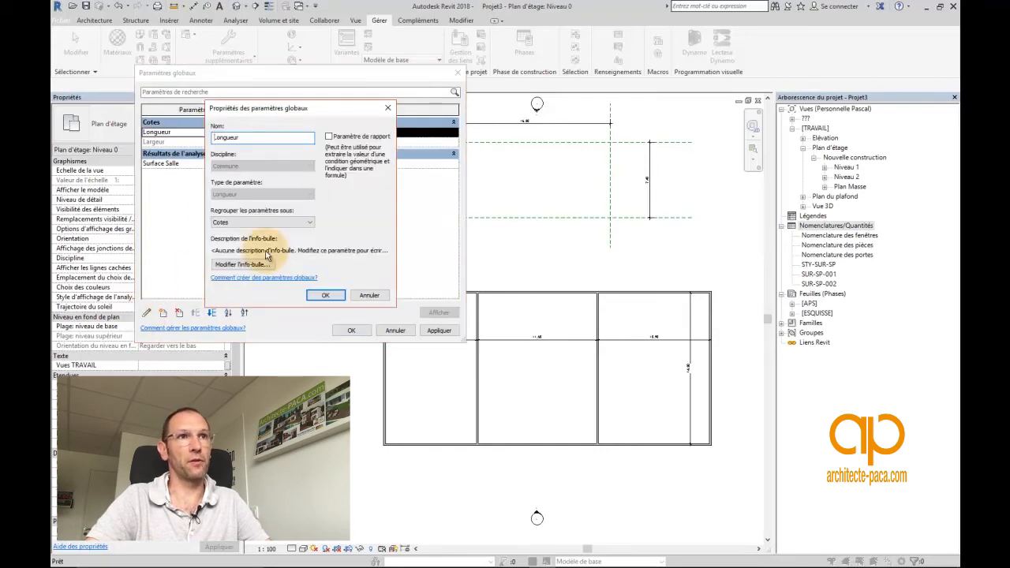
left_click(329, 136)
left_click(325, 296)
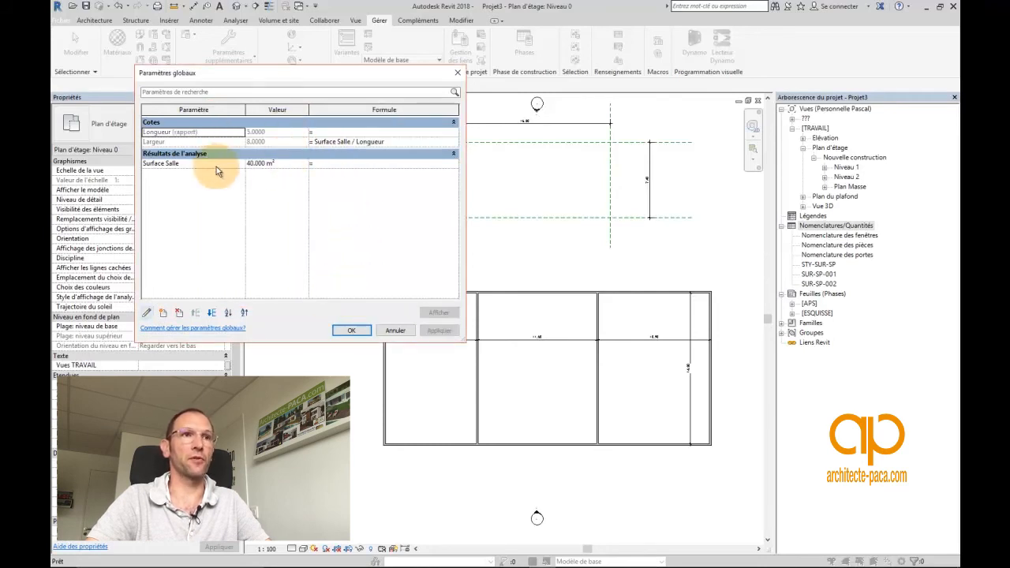
left_click(351, 330)
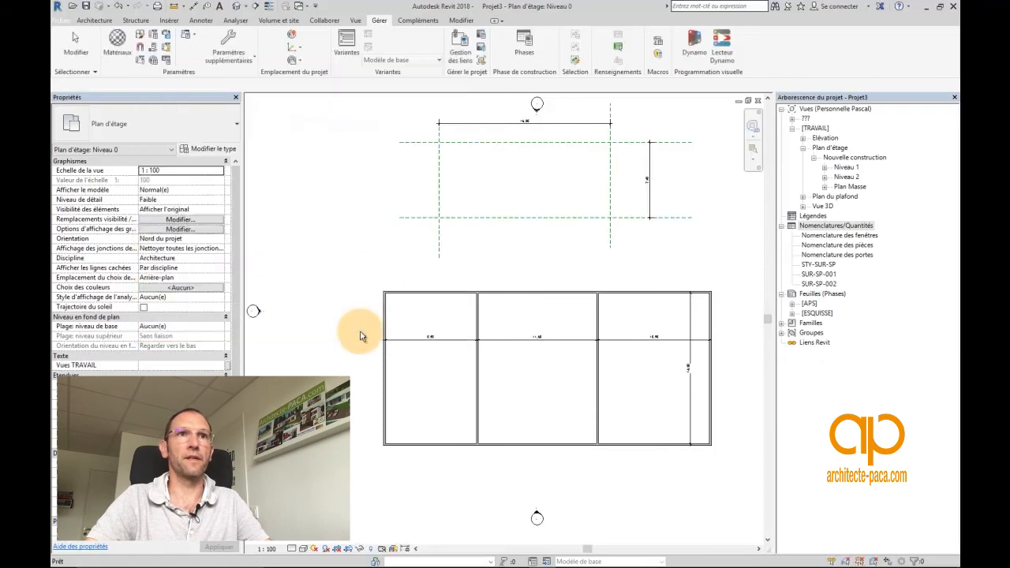
Label the horizontal reference-plane dimension with Longueur (rapport) and the vertical reference-plane dimension with Largeur.
left_click(583, 136)
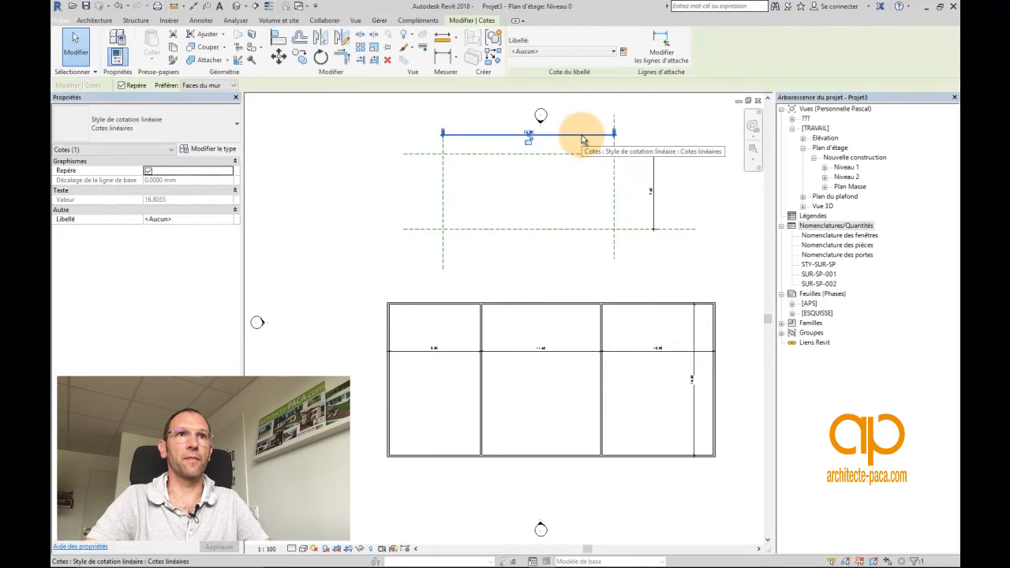
left_click(567, 51)
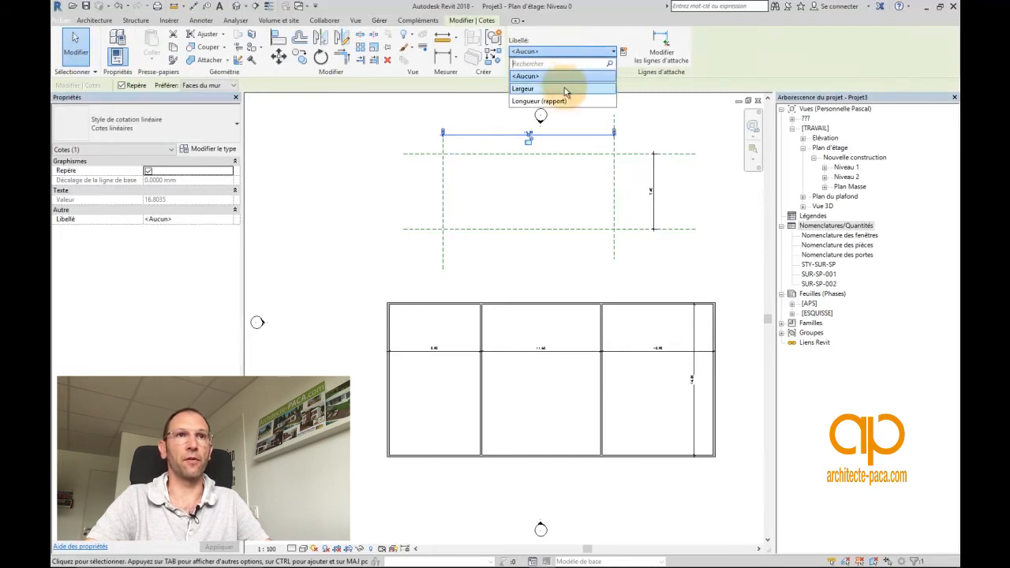
left_click(541, 101)
left_click(655, 166)
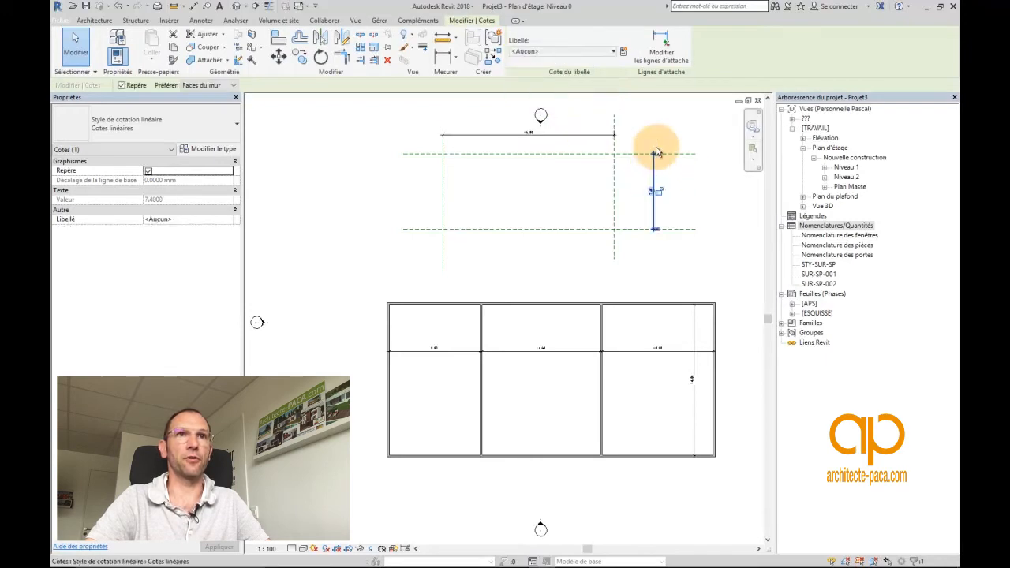
left_click(575, 52)
left_click(561, 91)
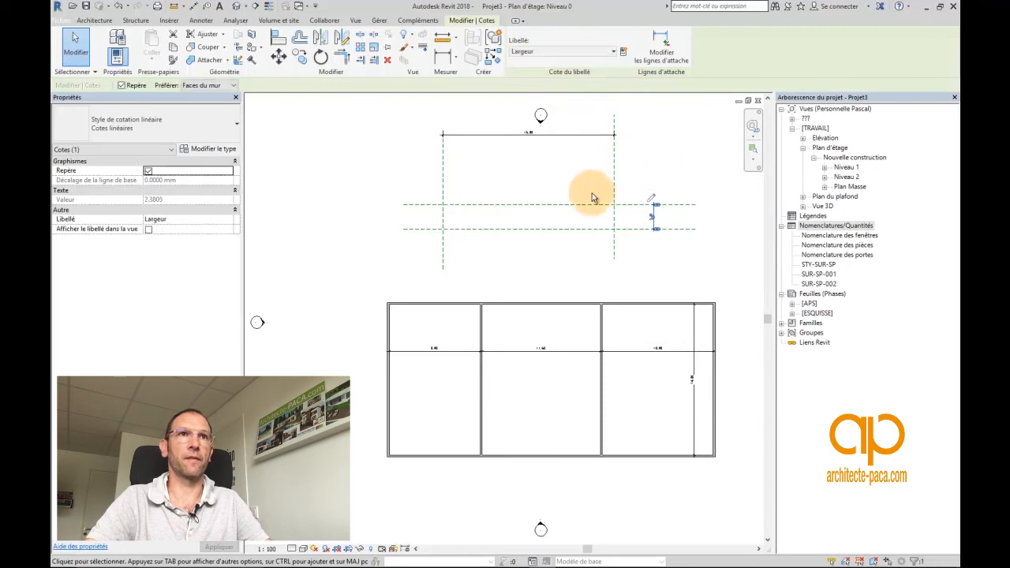
left_click(577, 135)
left_click(572, 53)
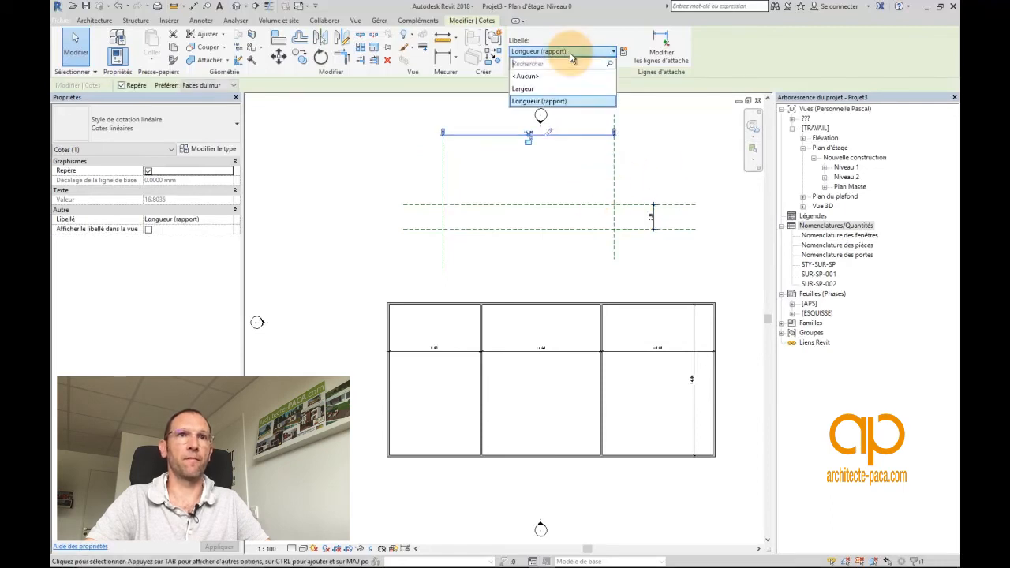
left_click(655, 150)
Move the upper horizontal reference plane north, and move the eastern vertical plane west to about 10 m from the western one.
left_click(627, 205)
left_click_drag(624, 208, 591, 183)
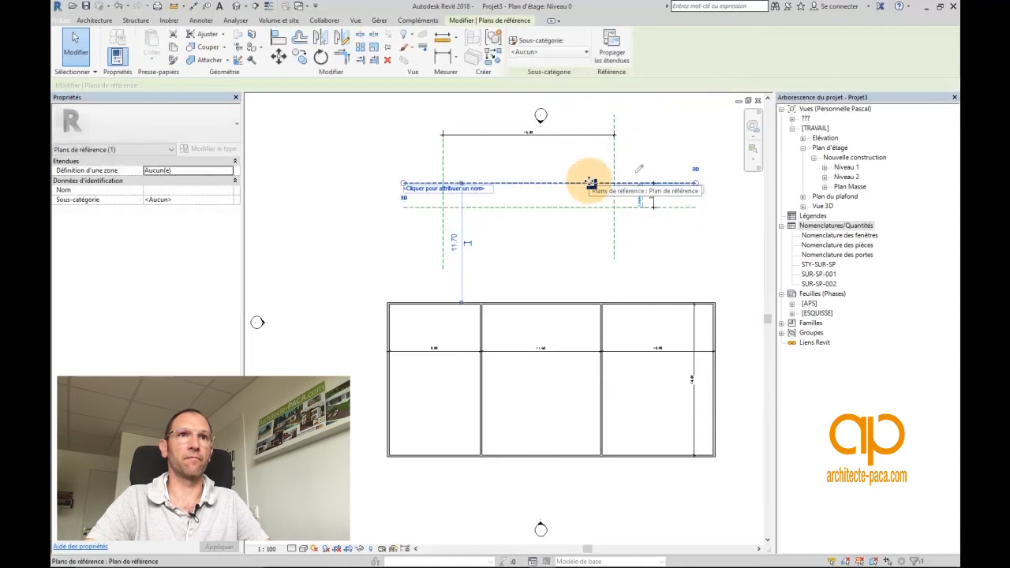
left_click(615, 235)
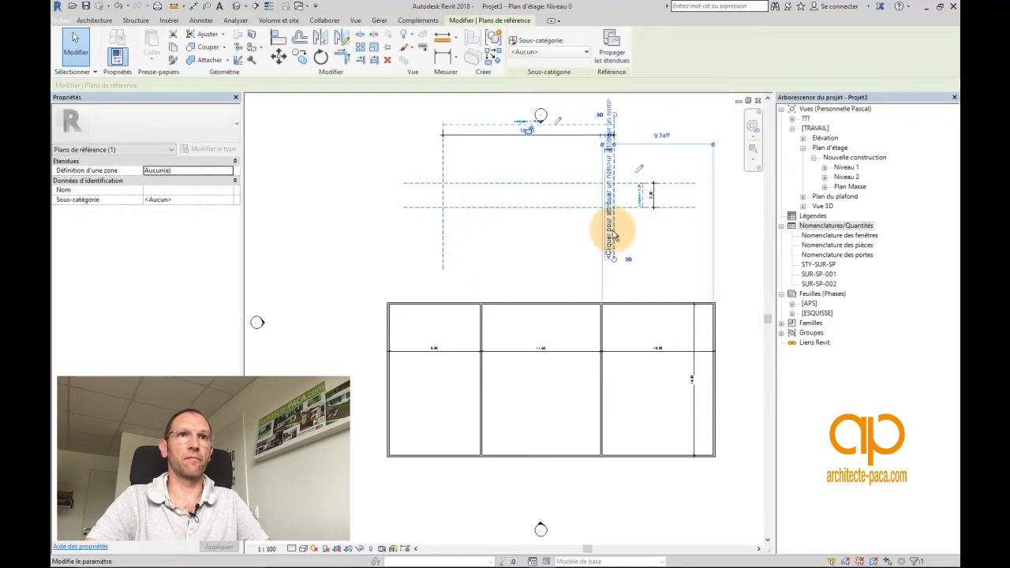
left_click_drag(608, 241, 527, 247)
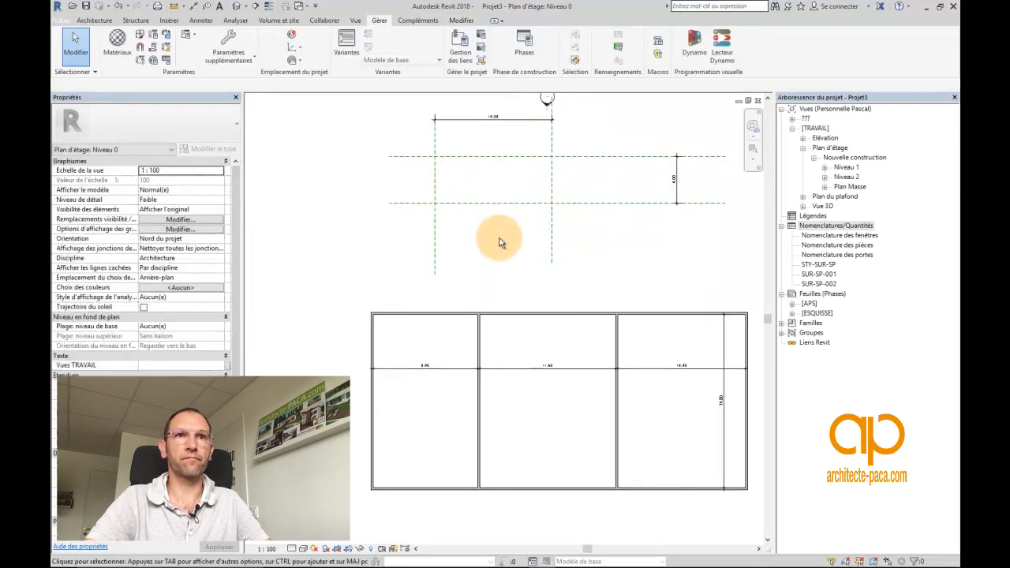
Examine the length and width dimensions between the reference planes.
scroll(499, 238, "down", 3)
middle_click_drag(501, 249, 515, 254)
scroll(511, 201, "up", 3)
scroll(517, 159, "up", 4)
scroll(518, 159, "down", 4)
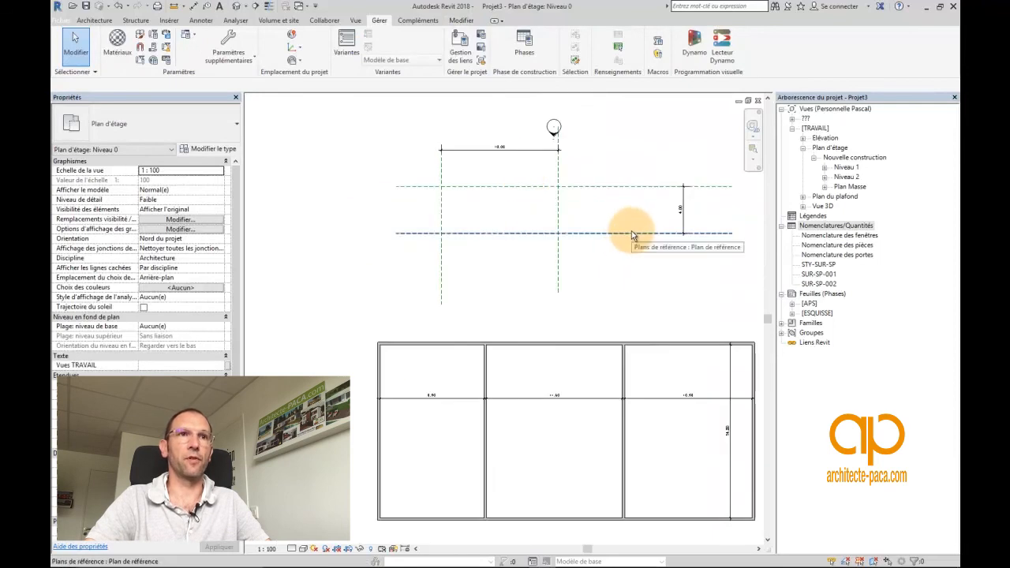
middle_click_drag(607, 284, 597, 241)
scroll(580, 256, "up", 3)
scroll(490, 197, "up", 2)
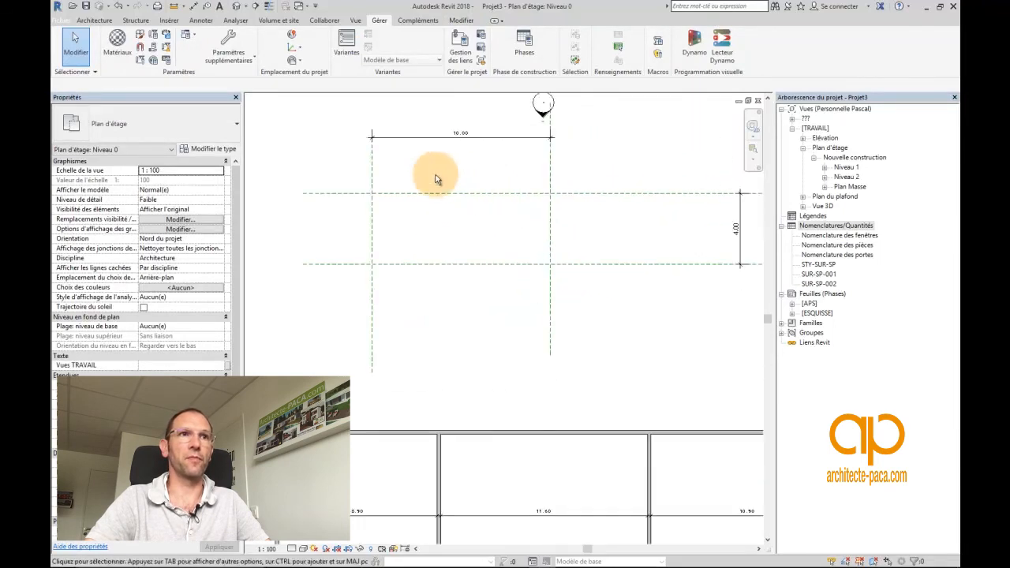
Move the western vertical reference plane east to about 8.10 m from the eastern one.
left_click(373, 172)
scroll(375, 171, "up", 2)
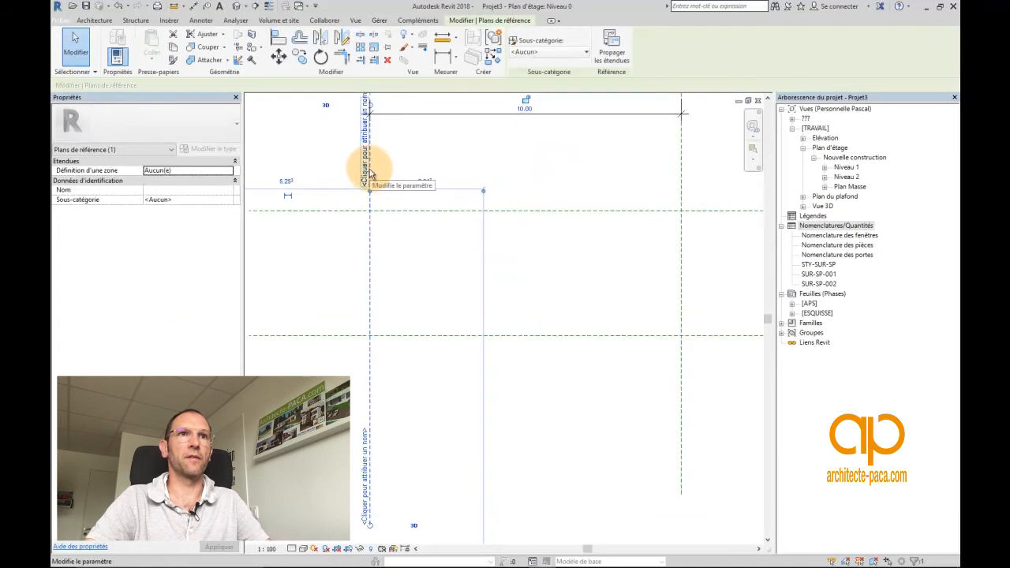
left_click_drag(370, 273, 431, 274, "ctrl")
scroll(518, 264, "down", 2)
middle_click_drag(678, 264, 537, 263)
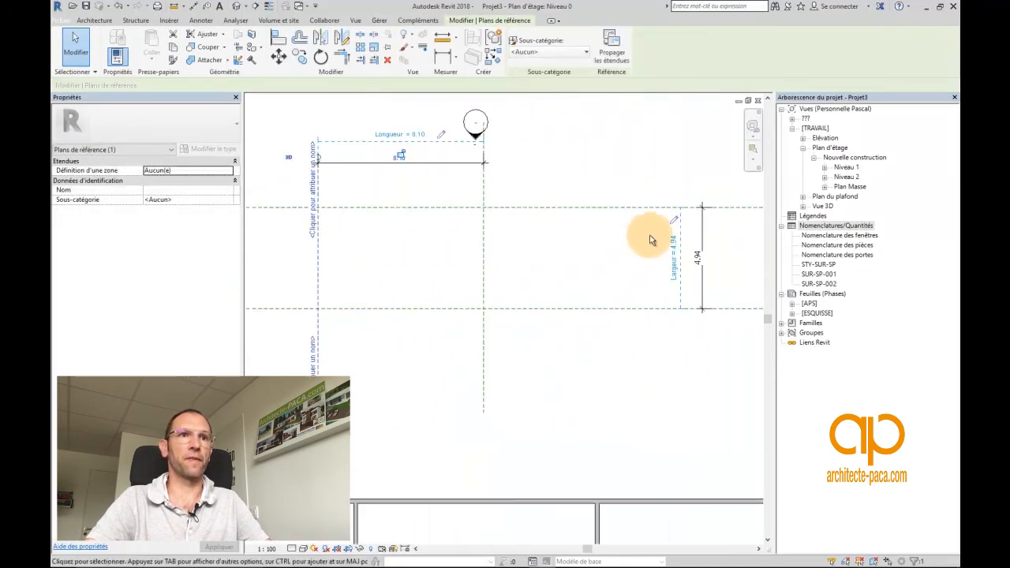
left_click(602, 261)
Label the depth dimension of the walled rooms with the Largeur parameter.
scroll(600, 302, "down", 2)
middle_click_drag(600, 302, 588, 219)
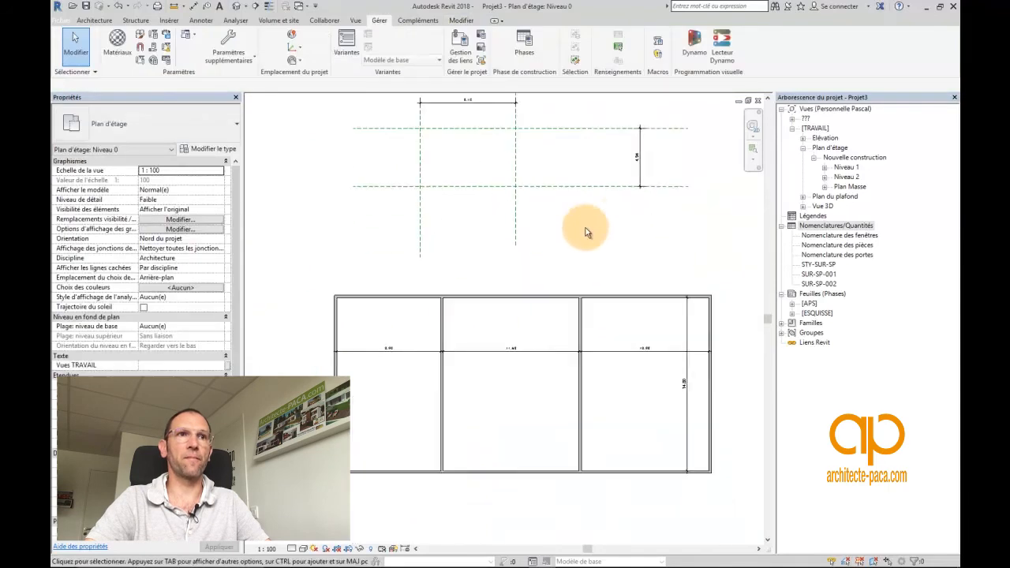
scroll(588, 221, "down", 2)
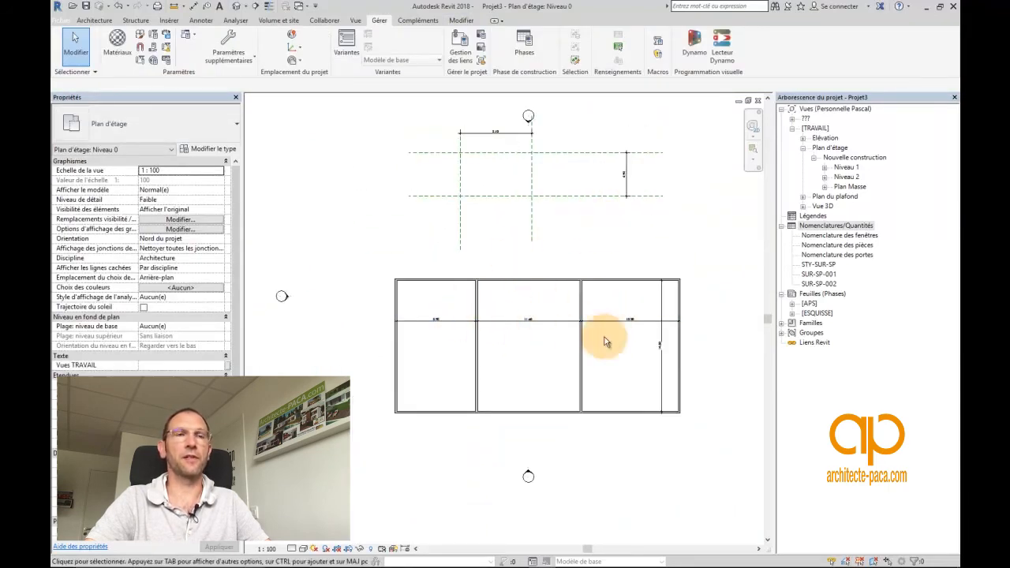
left_click(665, 307)
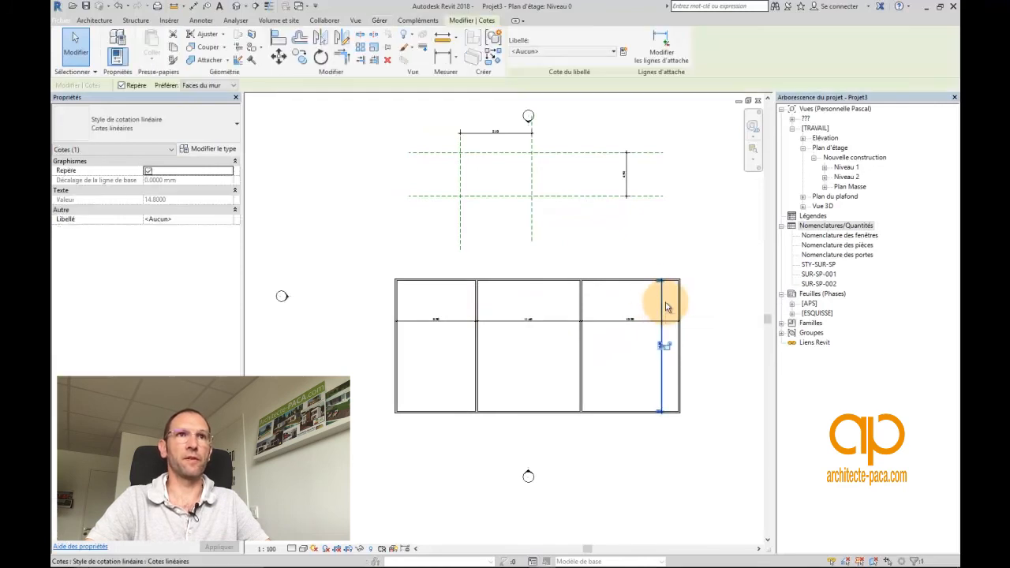
left_click(581, 52)
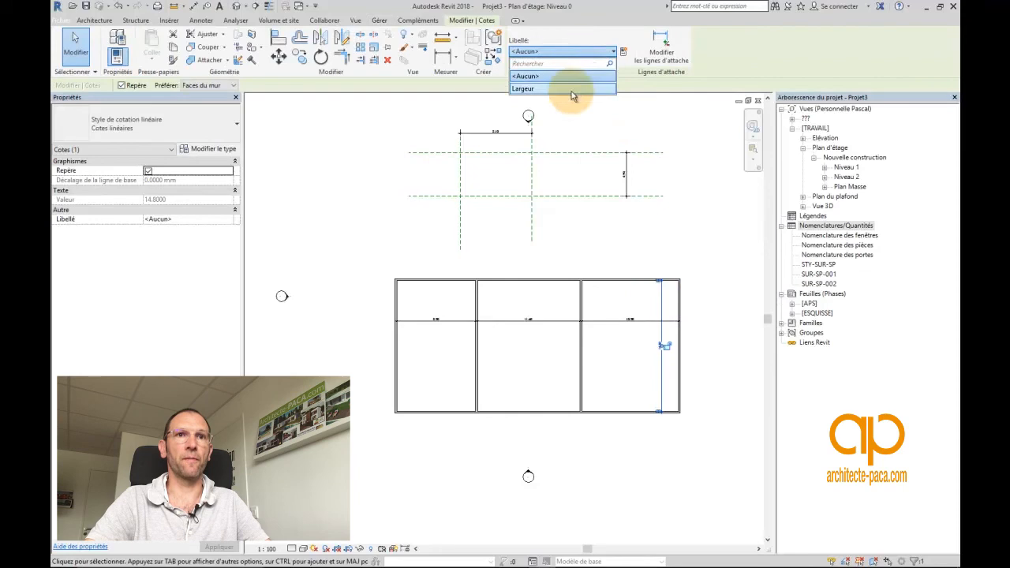
left_click(574, 89)
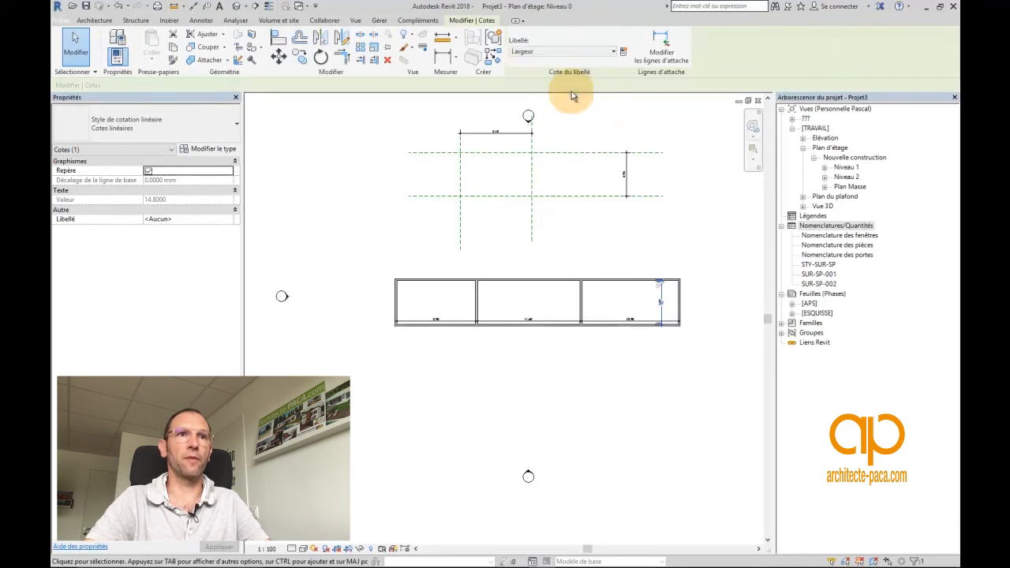
left_click(668, 244)
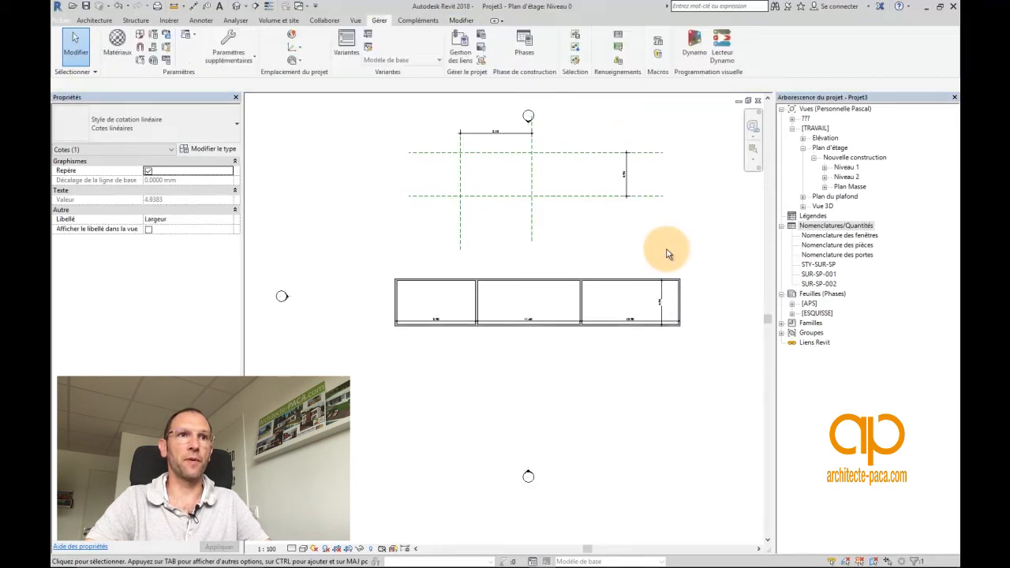
Try to label the westernmost room's width dimension with Largeur.
left_click(449, 321)
left_click(564, 52)
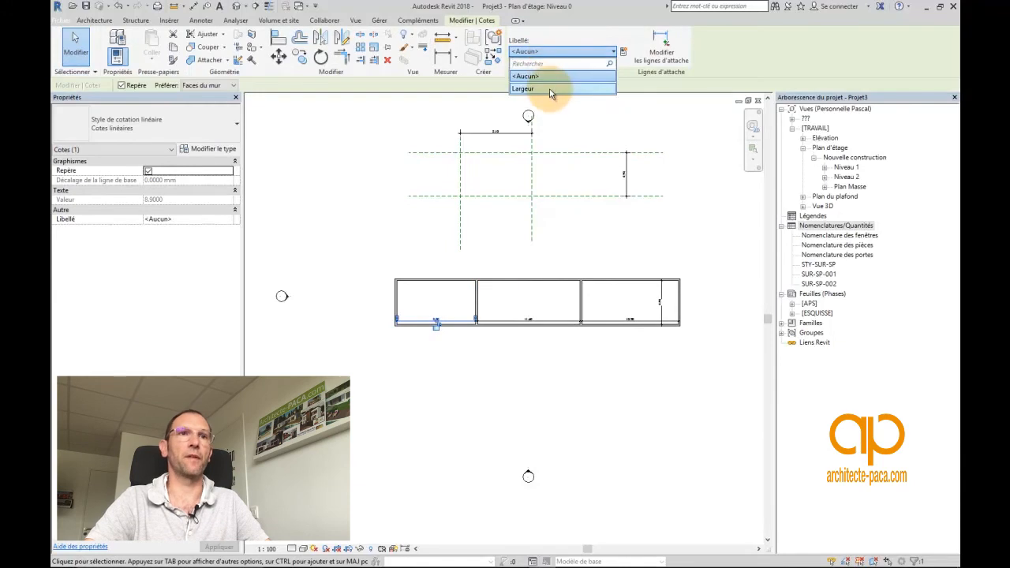
left_click(550, 90)
left_click(582, 129)
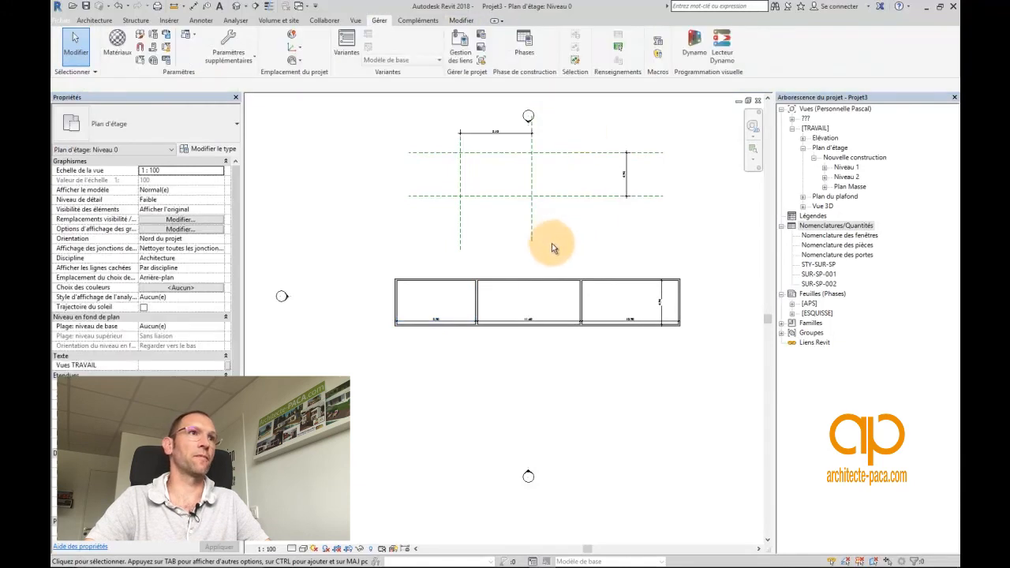
Create a global length parameter named Largeur Autre, grouped under Cotes, with the formula Largeur.
left_click(156, 60)
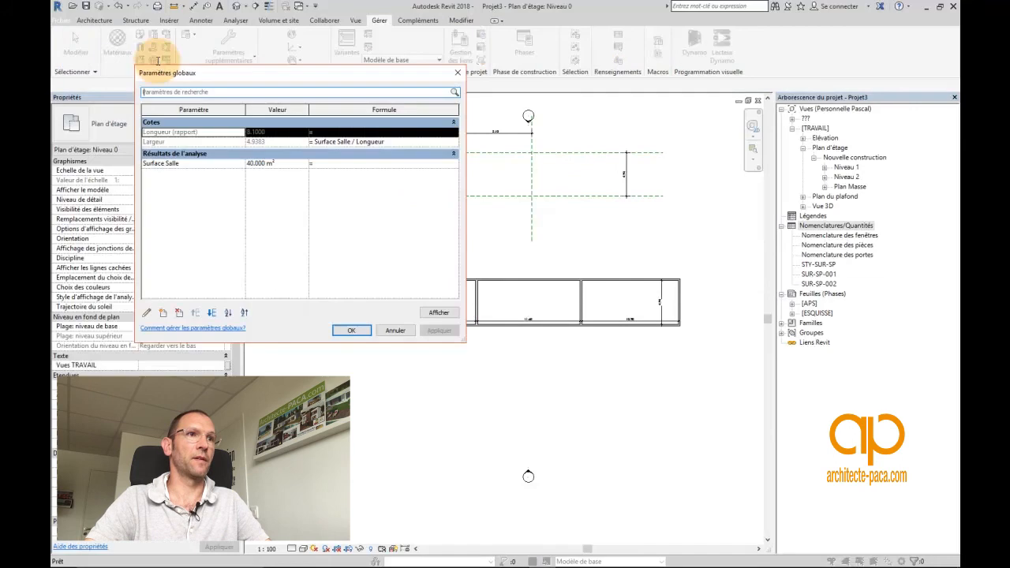
left_click(163, 314)
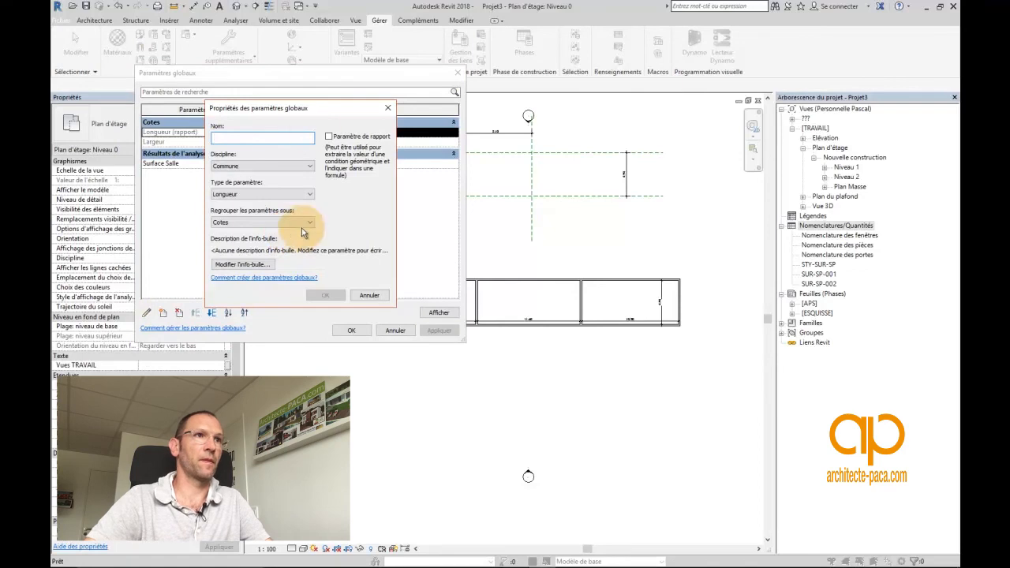
left_click_drag(304, 112, 342, 224)
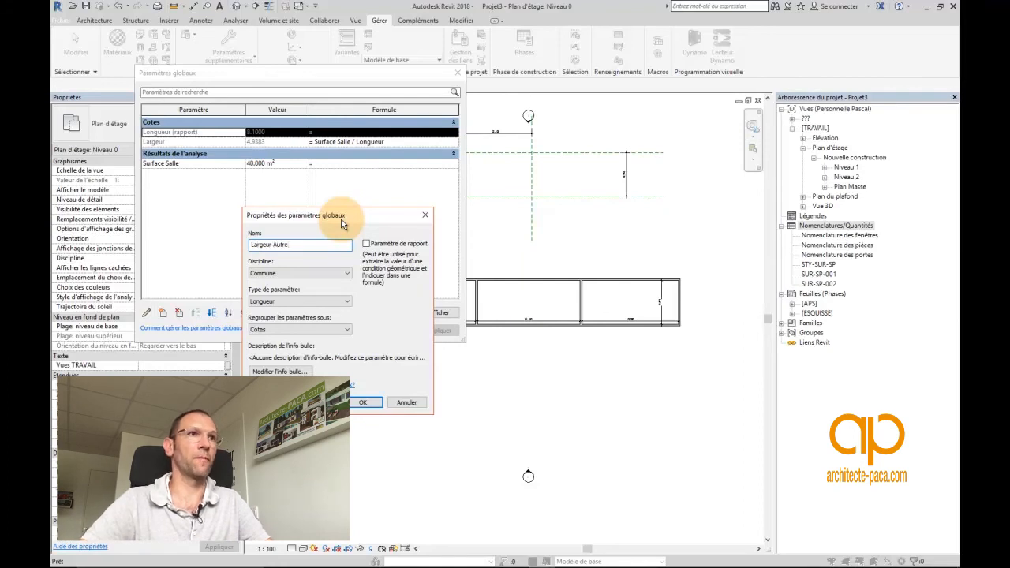
left_click(363, 403)
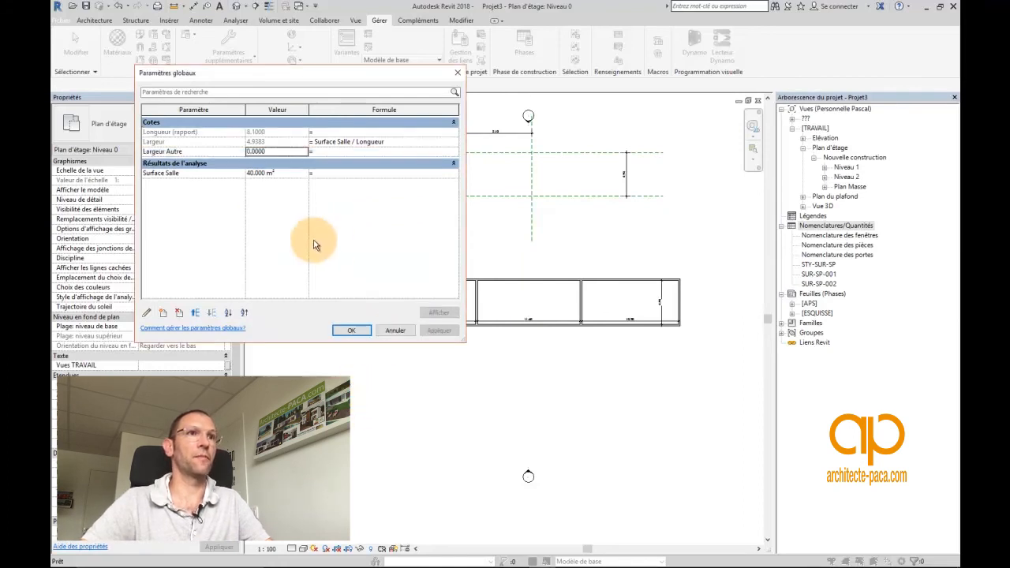
left_click(329, 142)
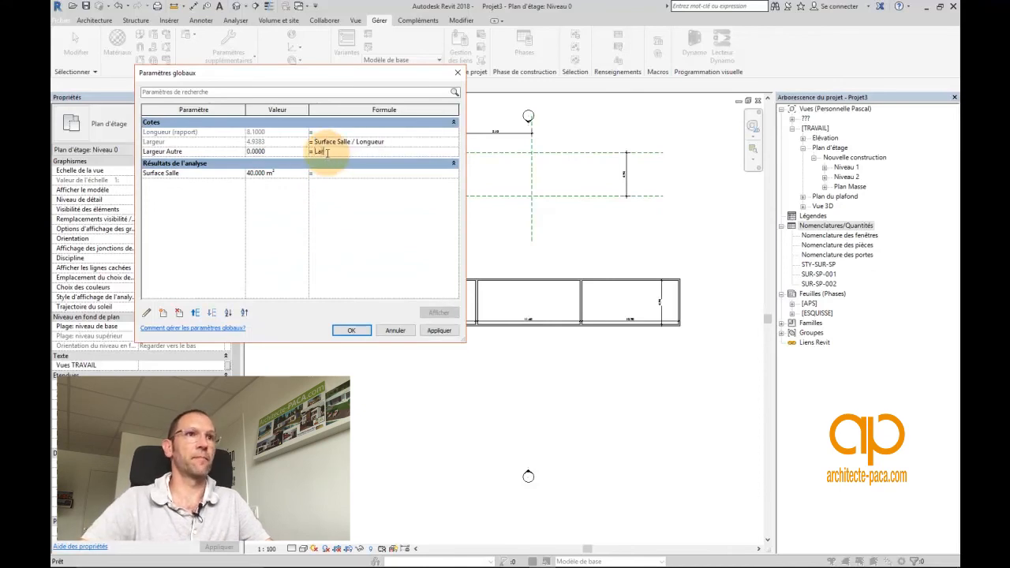
key("Return")
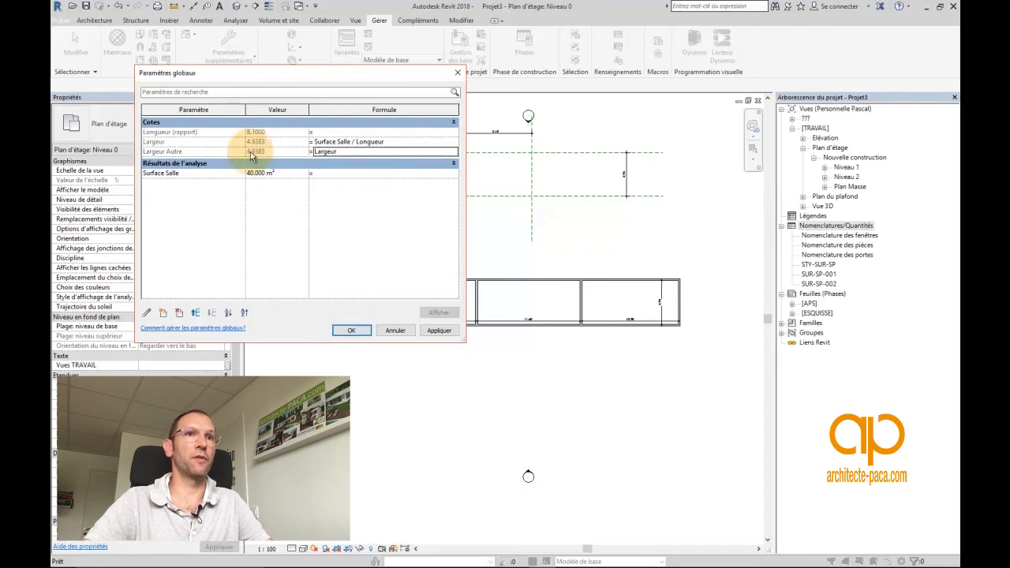
left_click(354, 331)
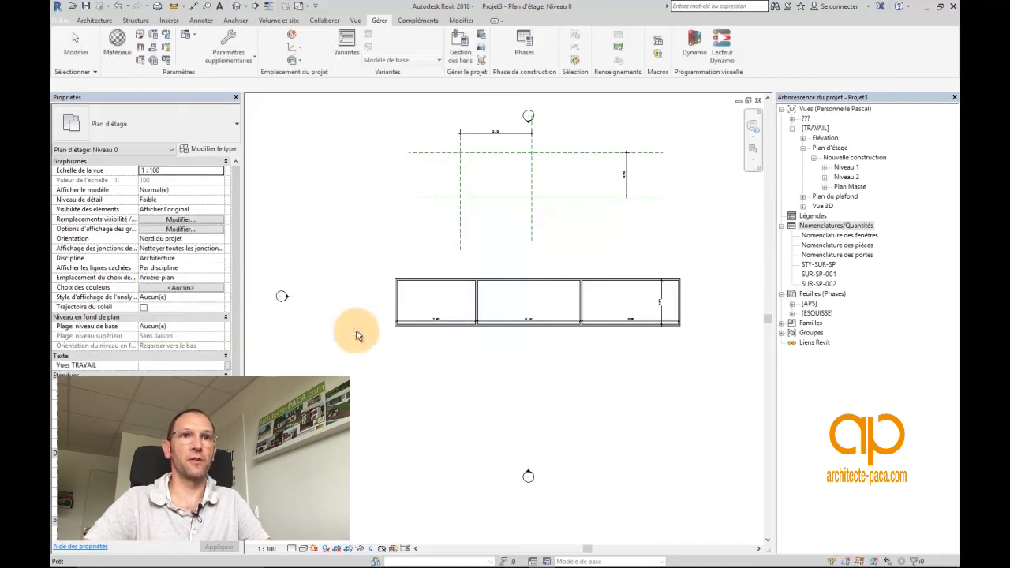
Label the width dimensions of all three walled rooms with the Largeur Autre parameter.
left_click(473, 321)
left_click(612, 320, "ctrl")
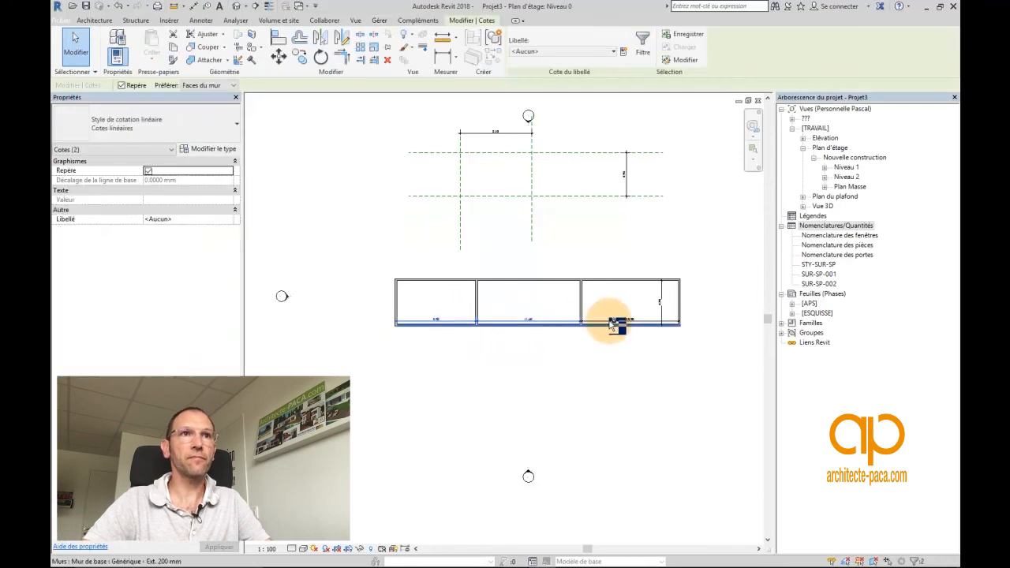
left_click(647, 296, "ctrl")
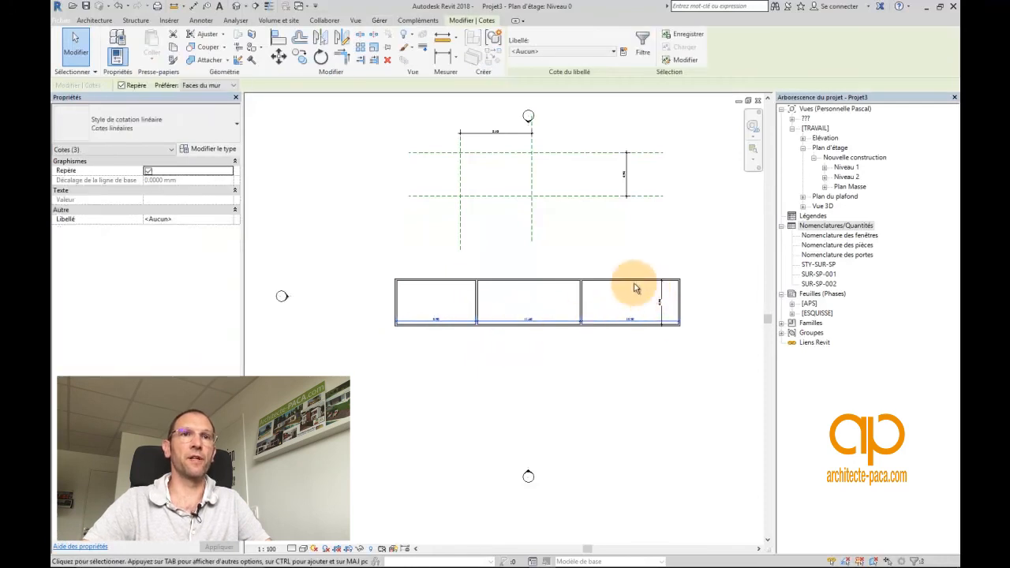
left_click(610, 51)
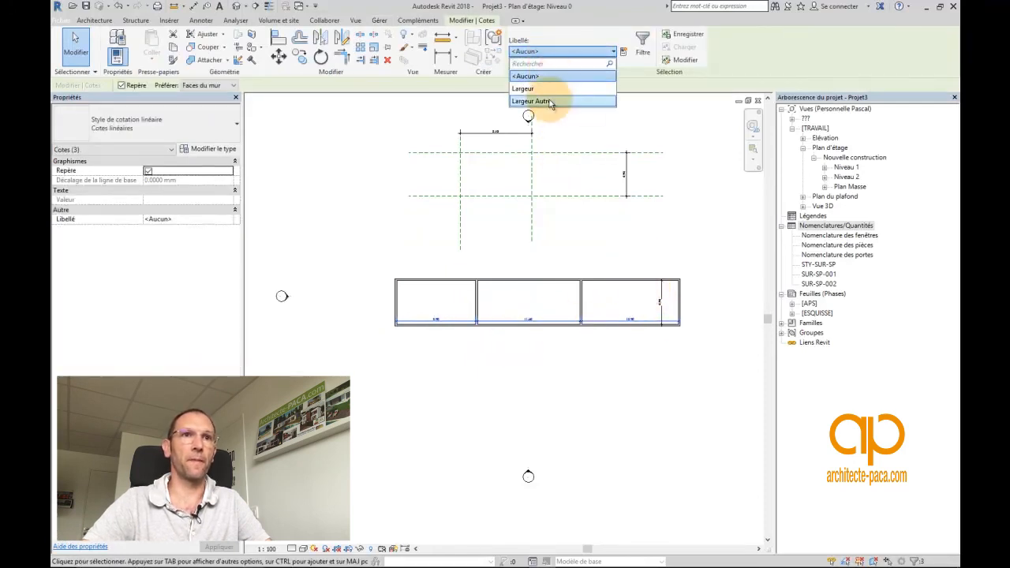
left_click(550, 101)
left_click(592, 340)
middle_click_drag(568, 359, 593, 387)
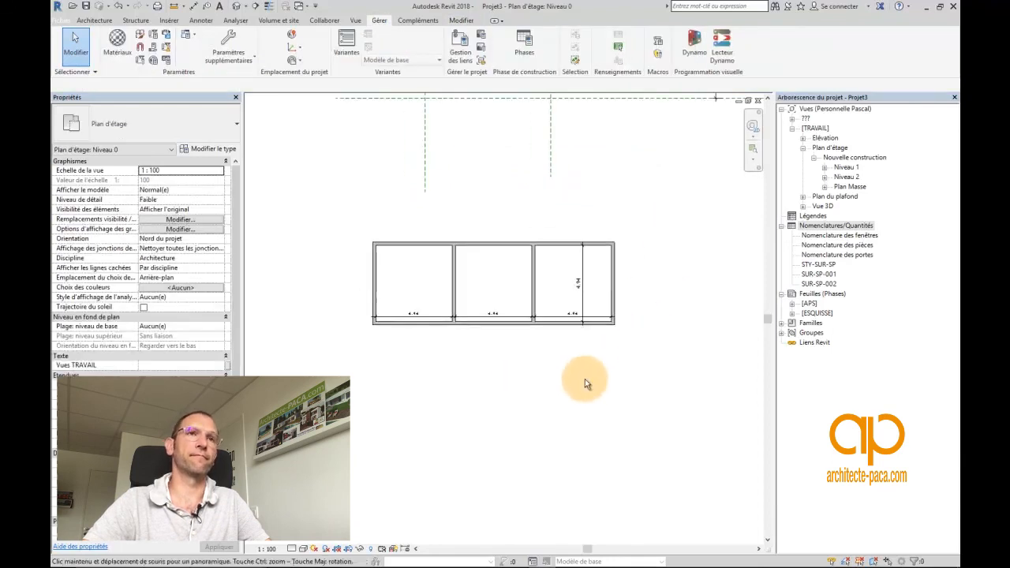
scroll(566, 332, "up", 2)
scroll(642, 273, "down", 3)
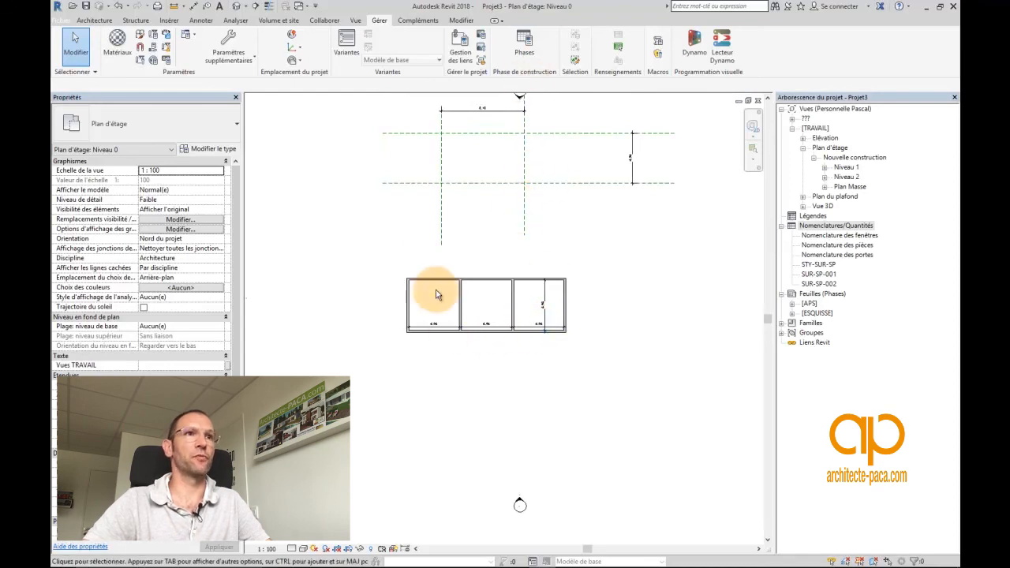
Change the formula of the global parameter Largeur Autre to Longueur and apply it to the model.
left_click(152, 59)
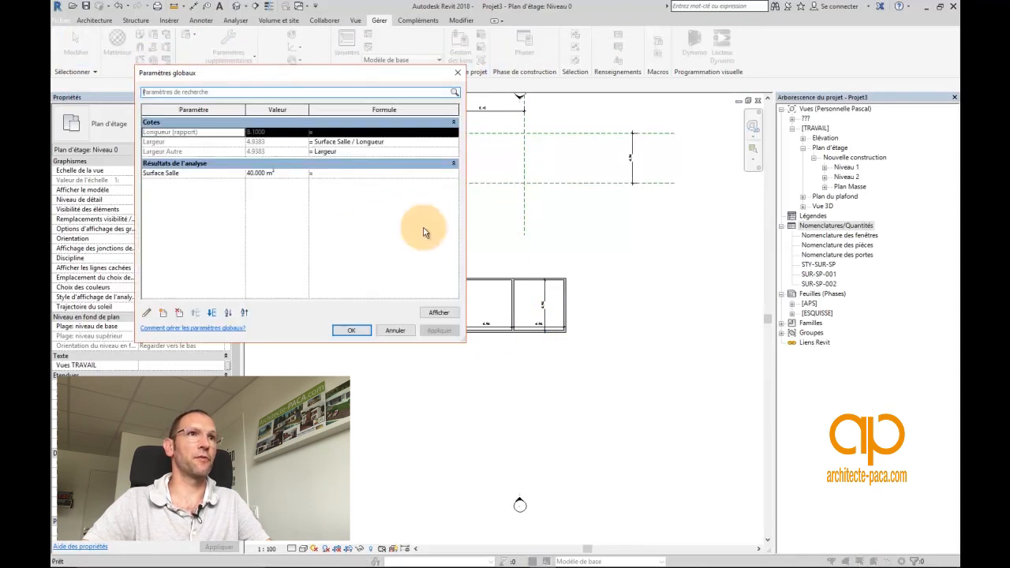
double_click(348, 153)
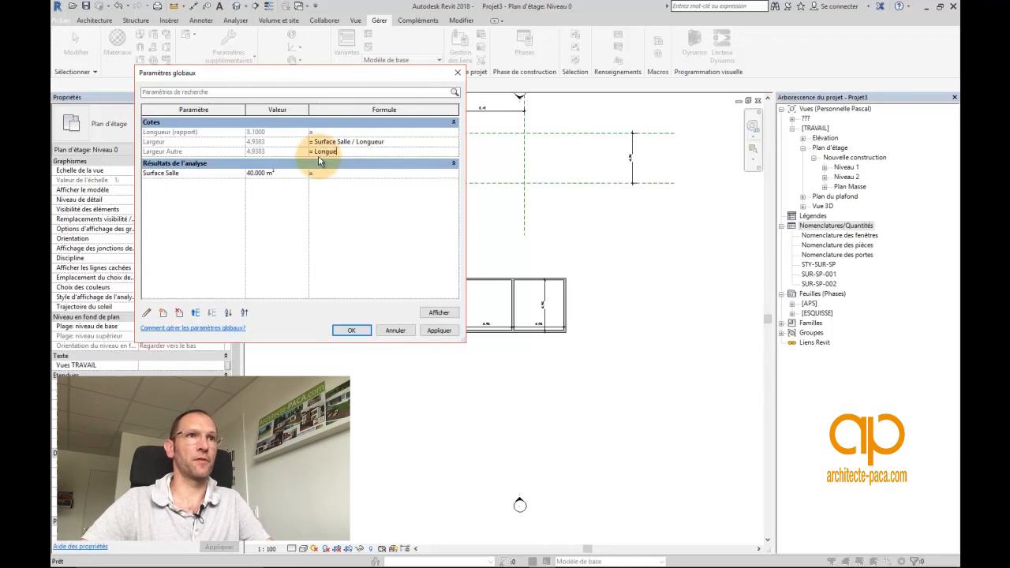
left_click(439, 330)
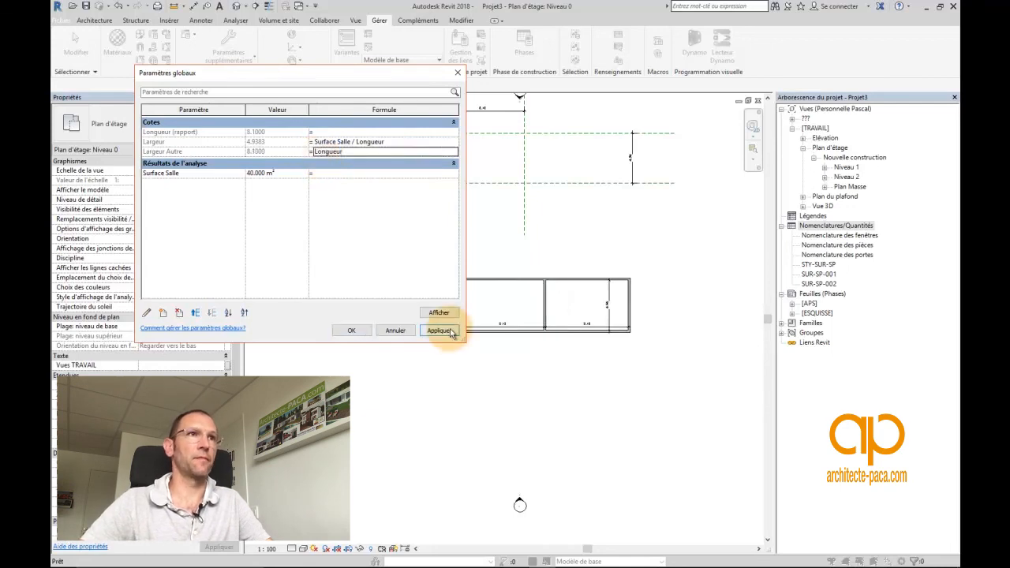
left_click(352, 331)
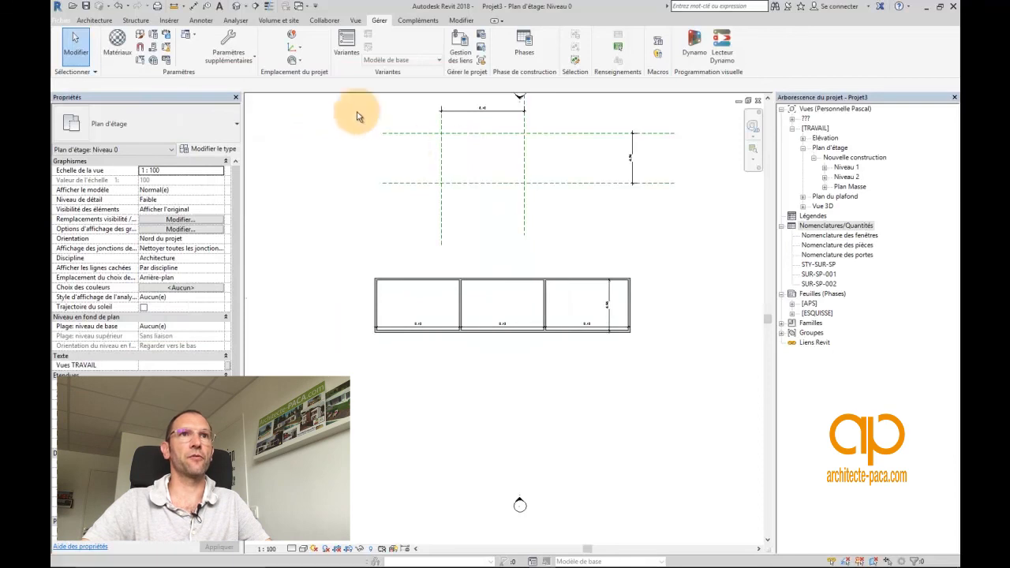
Place a tagged room in each of the three walled enclosures.
left_click(96, 22)
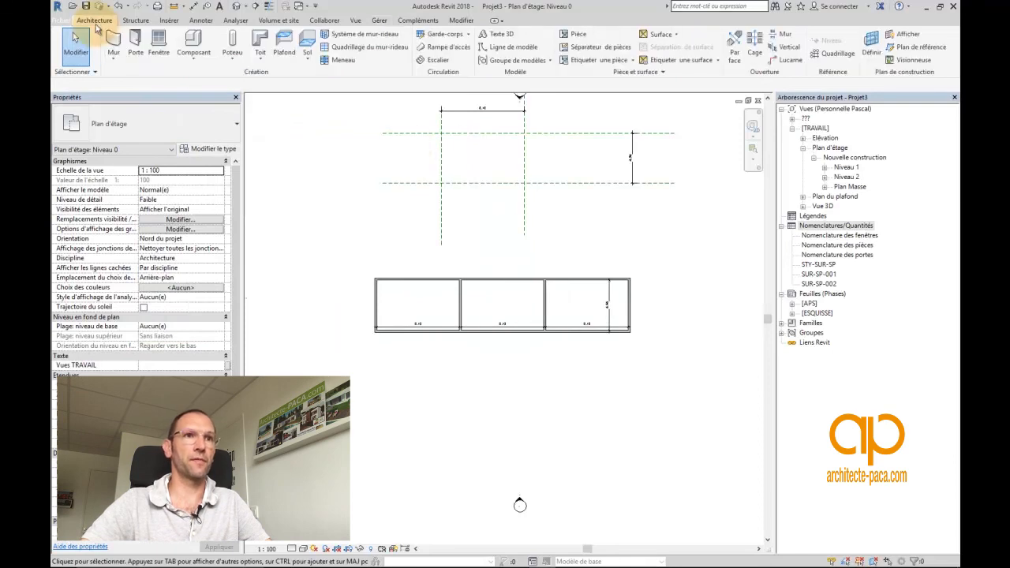
left_click(577, 35)
scroll(420, 308, "up", 1)
left_click(413, 306)
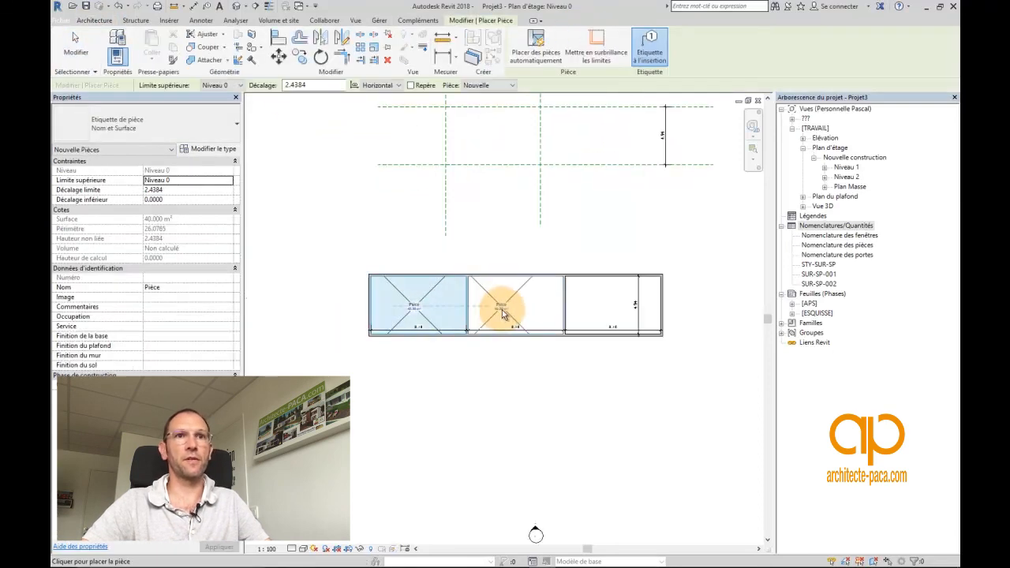
left_click(514, 313)
left_click(605, 315)
key("Escape")
key("Escape")
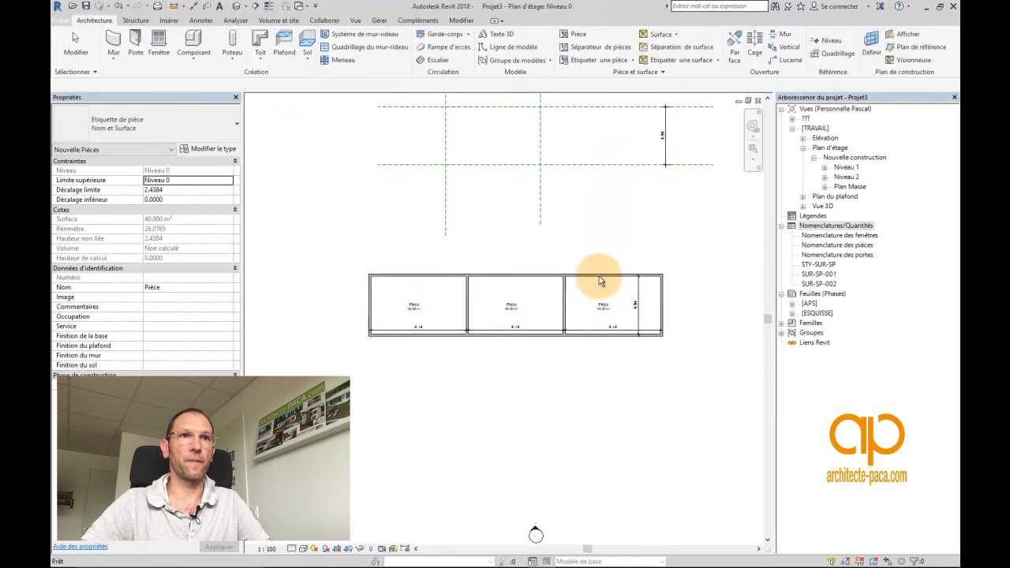
scroll(542, 362, "up", 2)
scroll(540, 360, "down", 2)
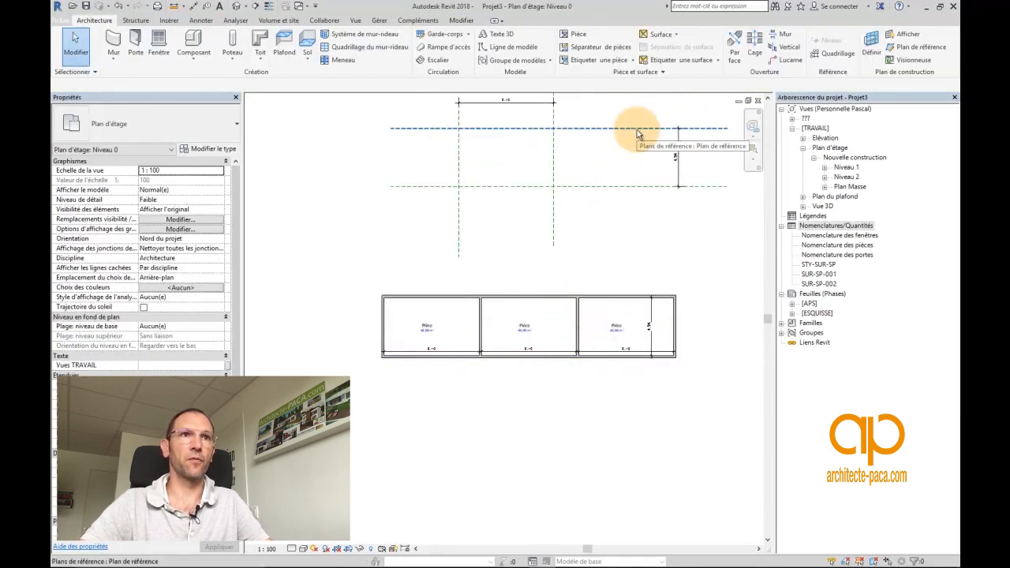
Move the western vertical reference plane east to about 6.70 m from the eastern one.
left_click(461, 154)
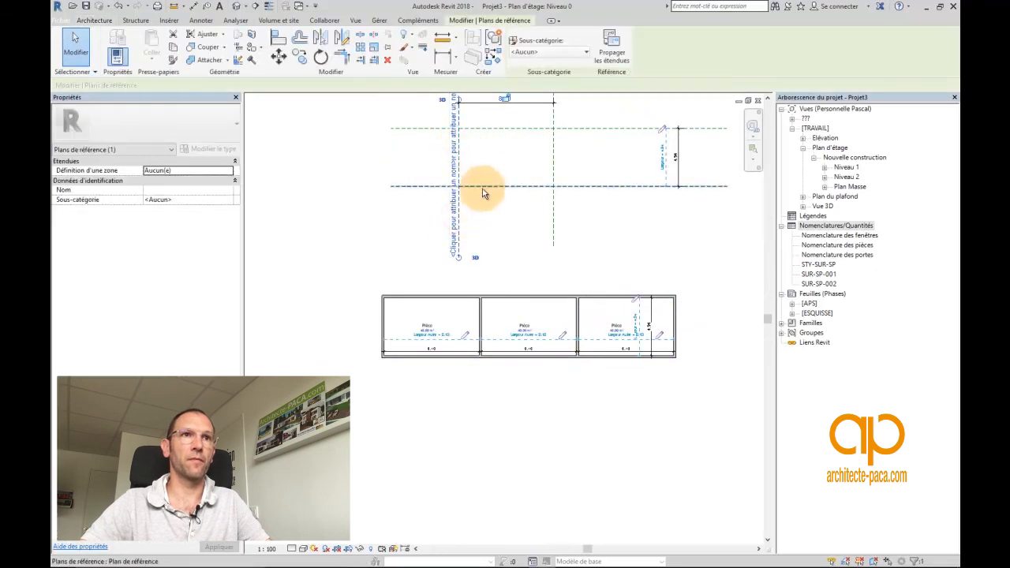
scroll(478, 194, "up", 3)
left_click(451, 161)
left_click(461, 160)
left_click_drag(454, 196, 482, 216)
middle_click_drag(527, 264, 503, 140)
middle_click_drag(544, 344, 490, 282)
left_click(611, 395)
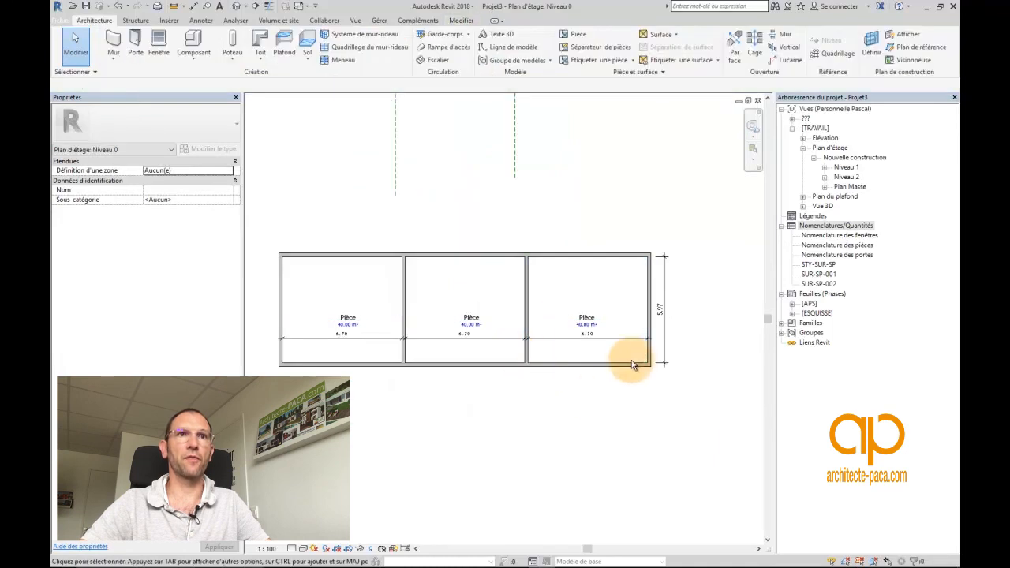
scroll(600, 317, "down", 2)
middle_click_drag(631, 262, 629, 345)
Set the global parameter Surface Salle to 18 m² and apply it to the model.
left_click(379, 20)
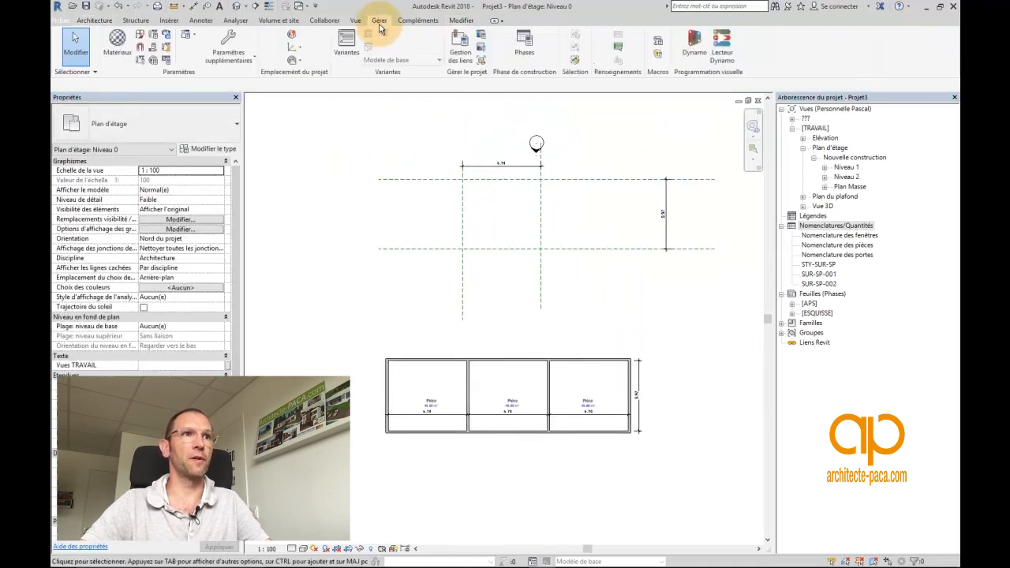
left_click(153, 60)
left_click(253, 173)
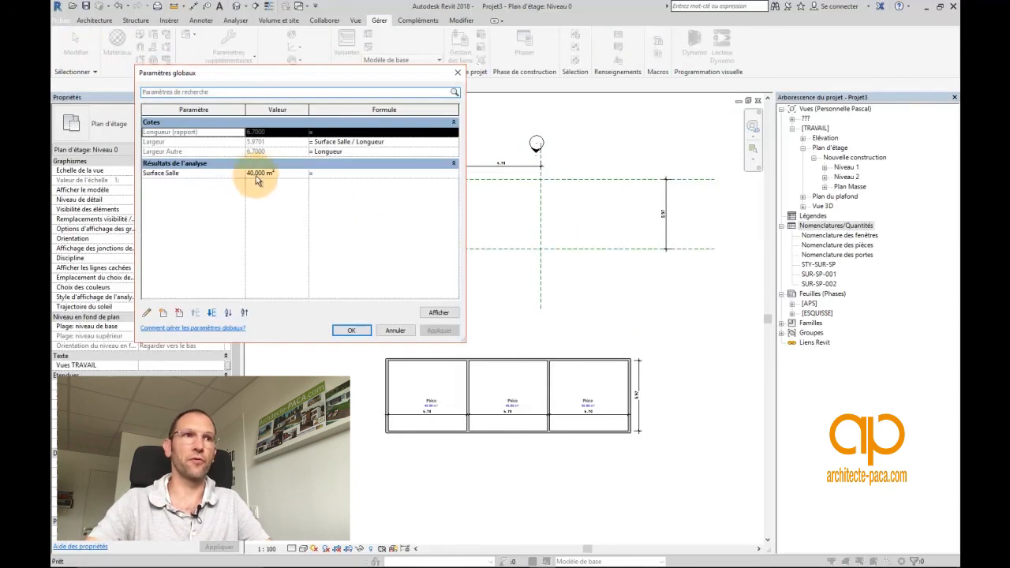
type("18")
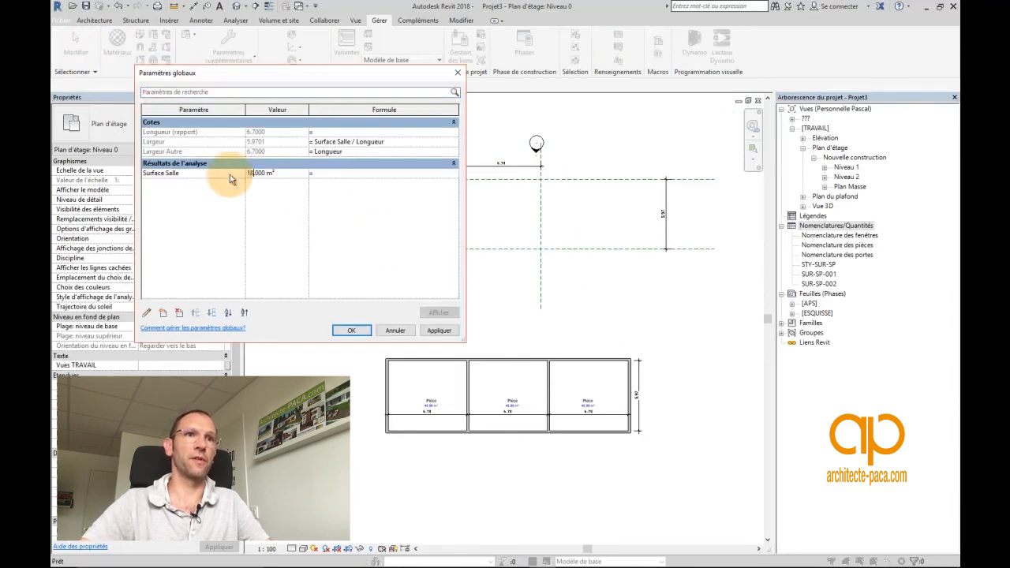
left_click(442, 330)
left_click(351, 331)
Move the eastern vertical reference plane west to about 4.80 m from the western one.
scroll(533, 319, "up", 4)
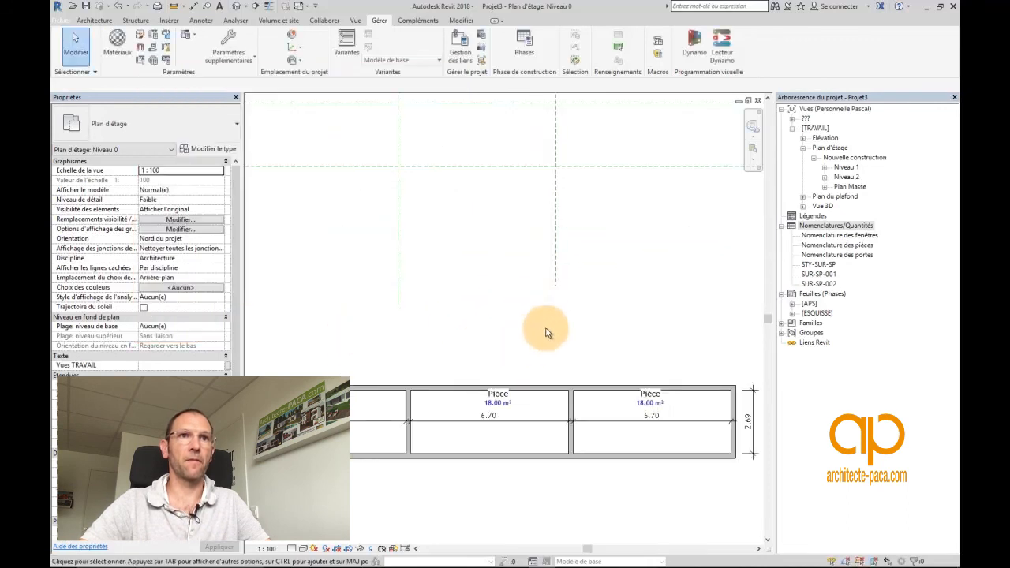
left_click(553, 226)
left_click_drag(553, 203, 472, 207)
scroll(484, 206, "down", 2)
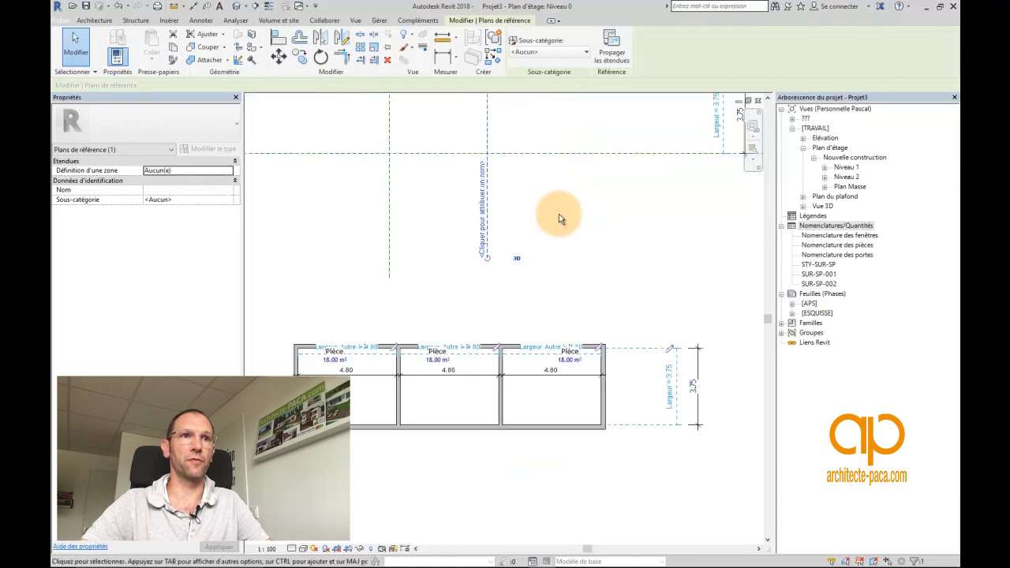
left_click(558, 214)
Move the three room tags below the width dimension lines, inside their rooms.
scroll(437, 369, "up", 1)
left_click(440, 374)
left_click_drag(440, 375, 450, 428)
left_click(300, 363)
left_click_drag(306, 390, 312, 422)
left_click(611, 358)
left_click_drag(610, 365, 584, 425)
scroll(649, 316, "down", 3)
left_click(671, 300)
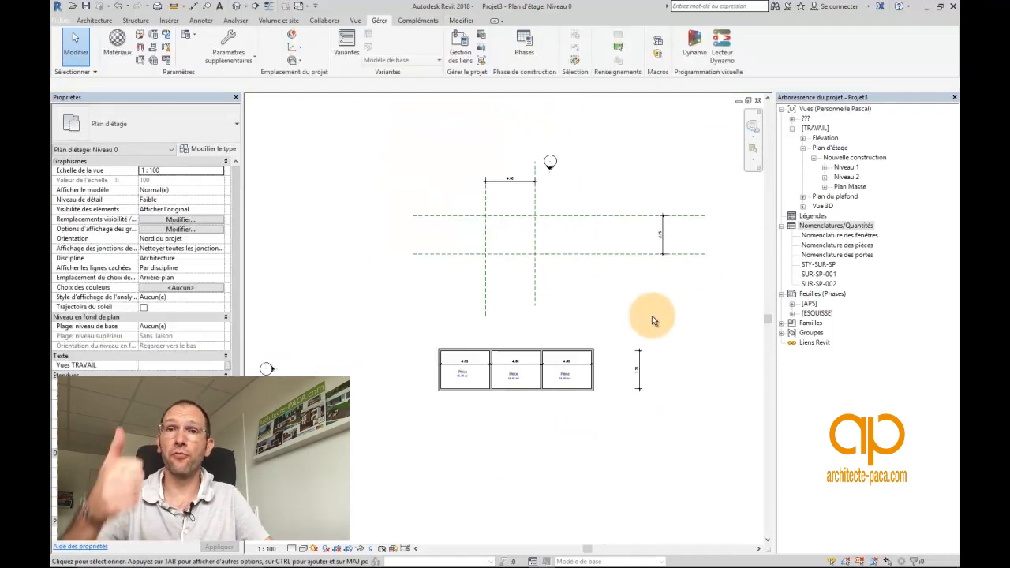